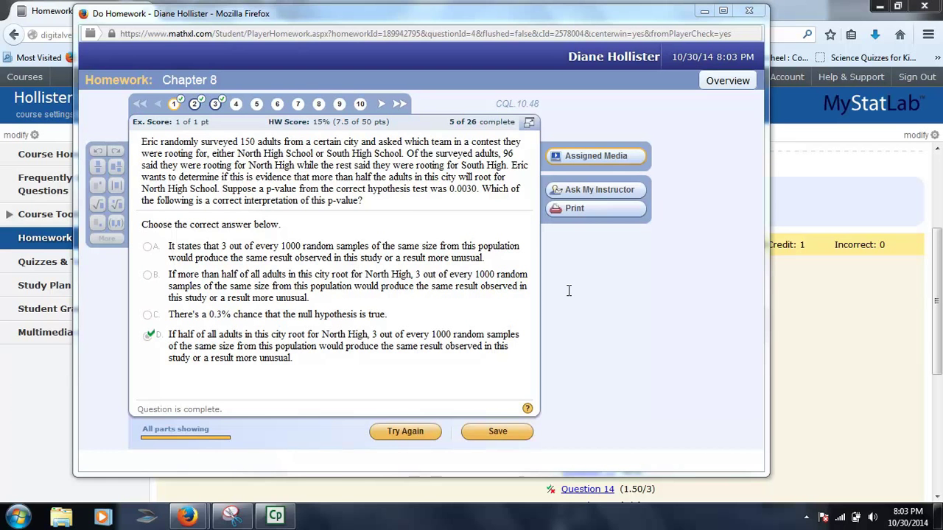
- Review homework questions 2, 3 and 4 in turn and continue to question 5
left_click(194, 104)
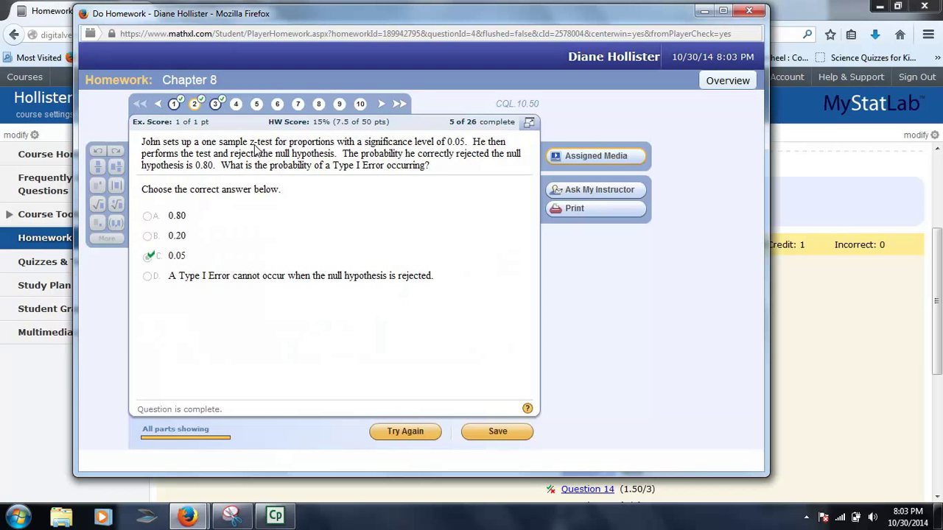
left_click(216, 106)
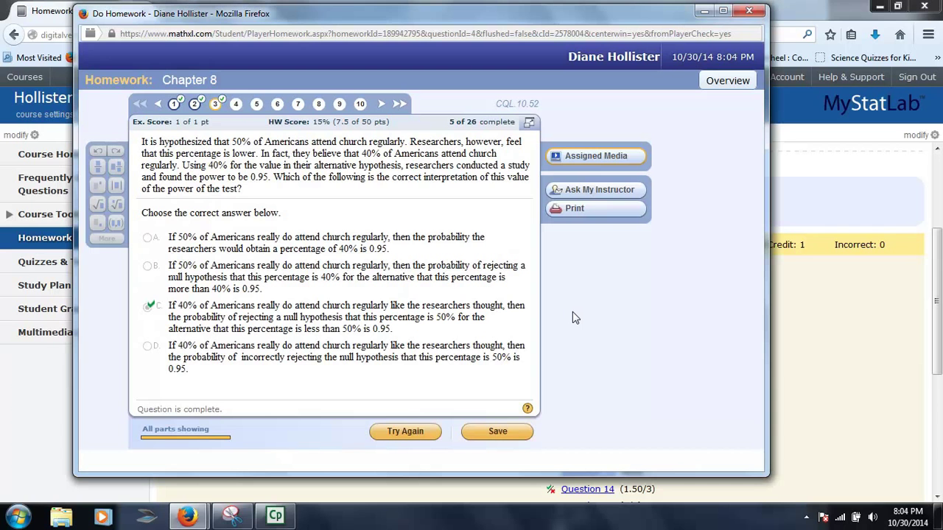
left_click(237, 104)
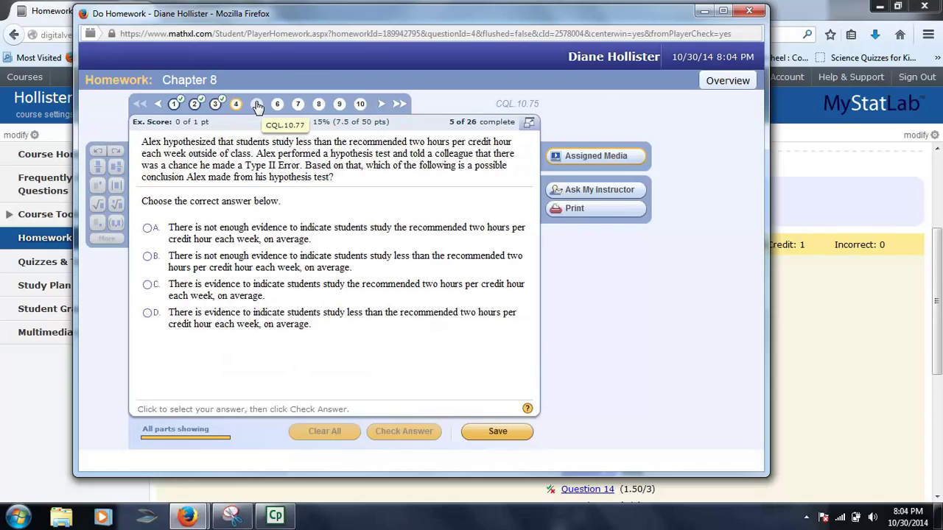
left_click(257, 105)
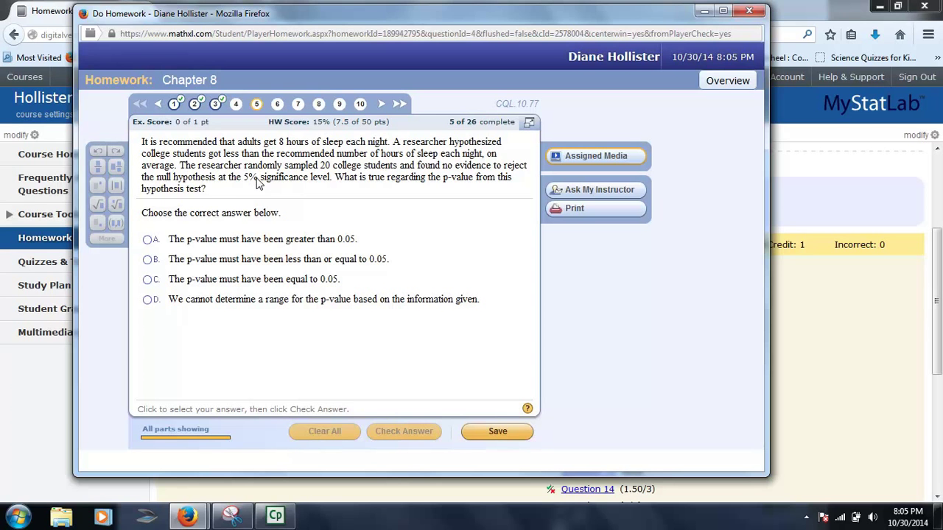
- Submit "The p-value must have been greater than 0.05" as the answer to question 5 and continue to question 6
left_click(147, 243)
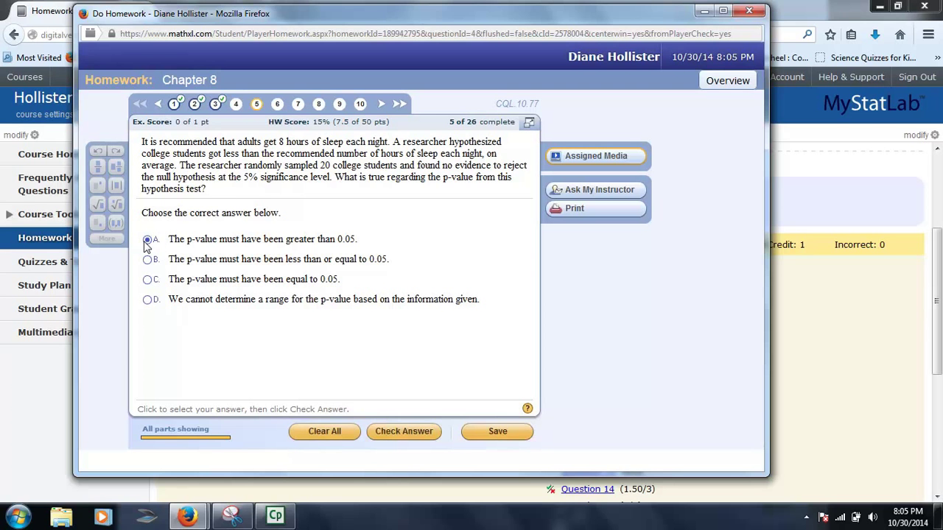
left_click(414, 433)
left_click(416, 301)
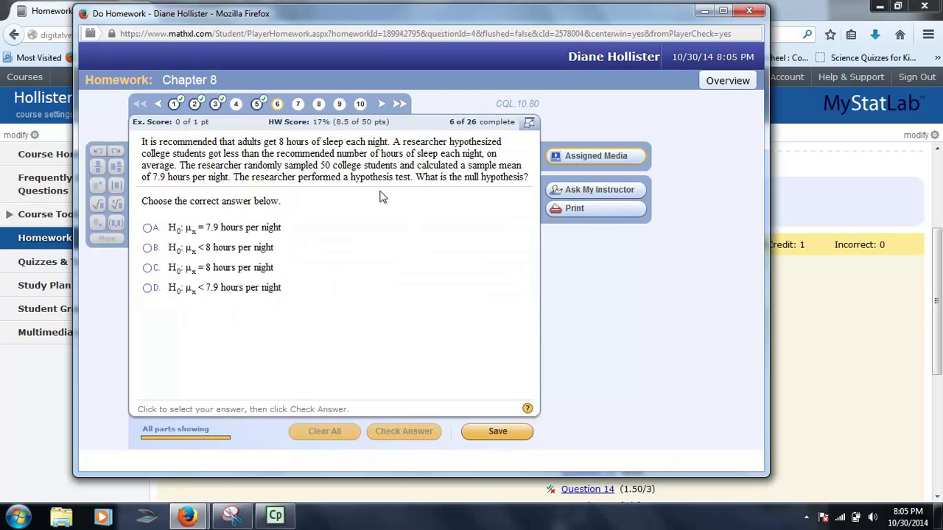
- Select H0: μx = 8 hours per night for question 6 and continue to question 7 without checking the answer
left_click(150, 269)
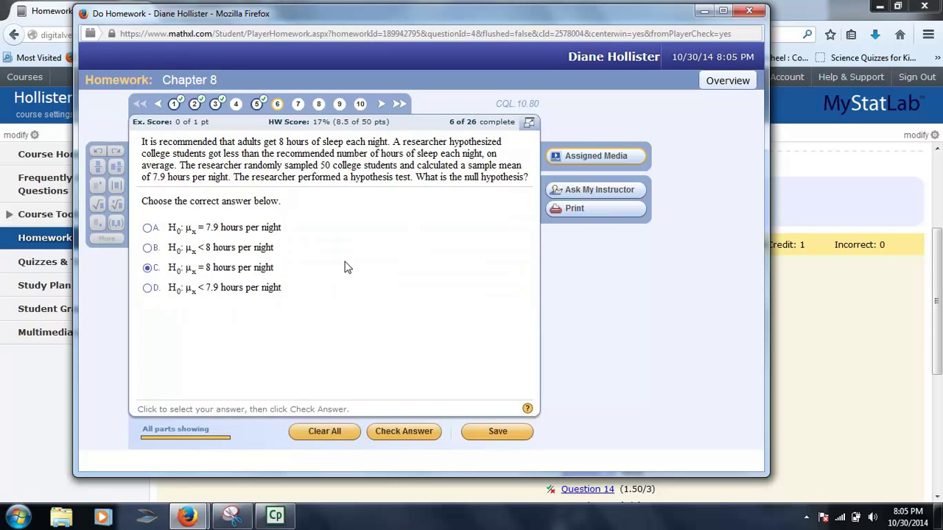
left_click(297, 104)
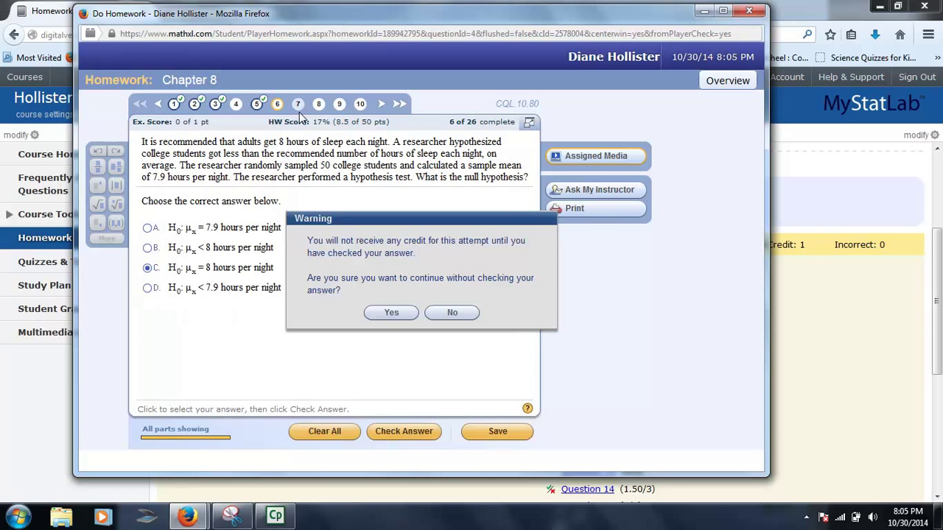
left_click(391, 312)
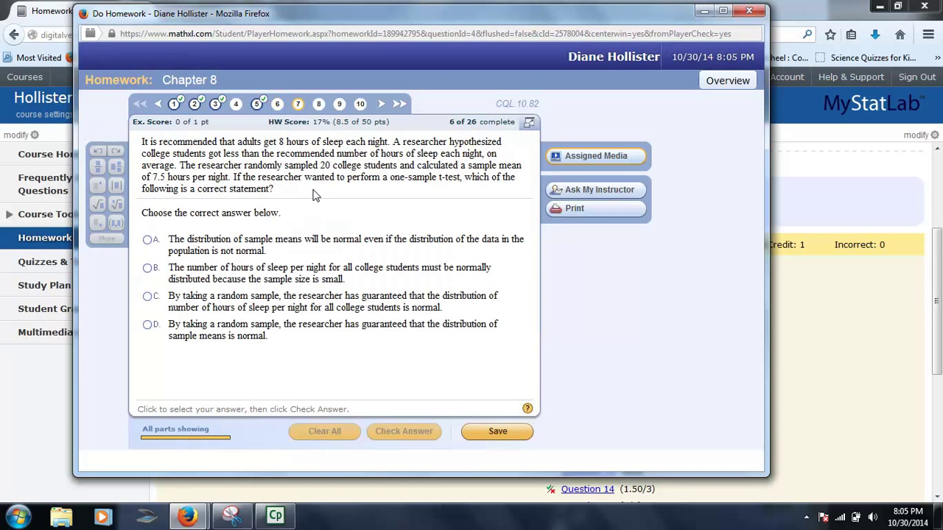
- Go to question 8 and submit H0: p = 0.23 with H1: p ≠ 0.23 as the null and alternative hypotheses
left_click(319, 106)
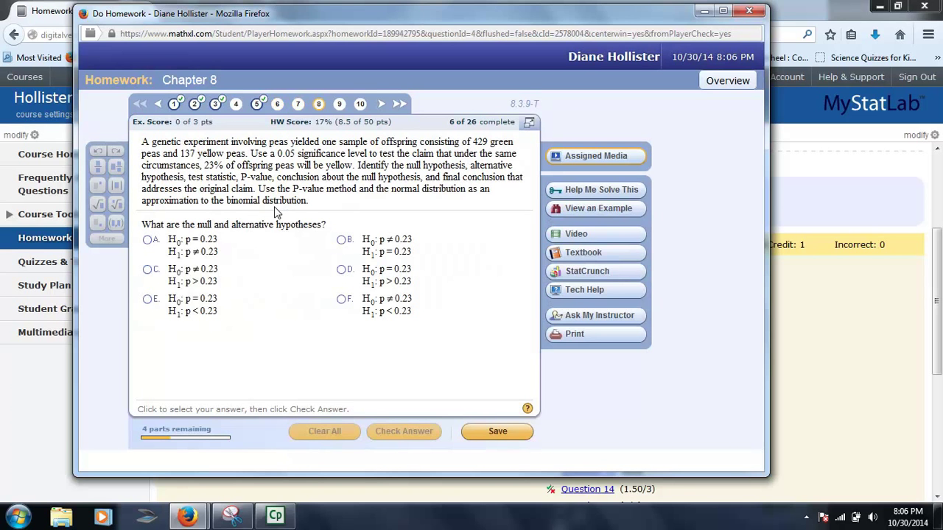
left_click(147, 240)
left_click(401, 437)
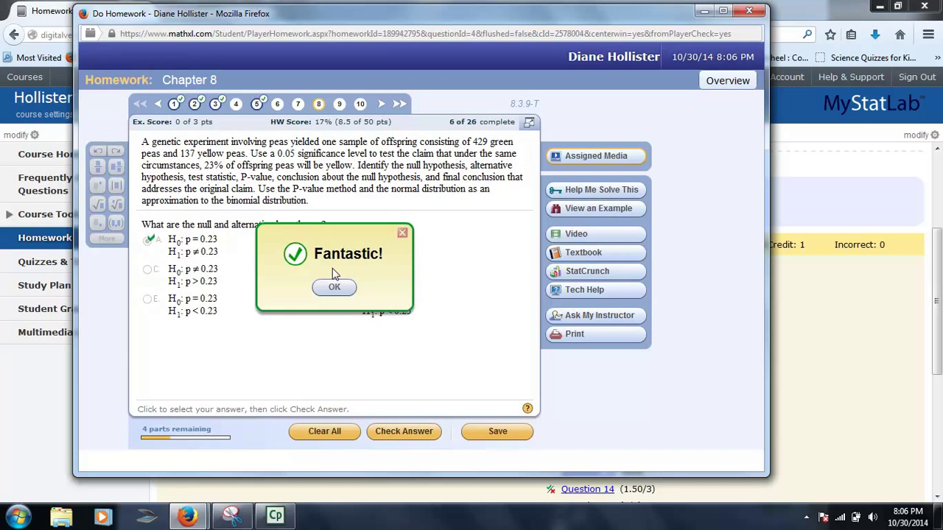
left_click(334, 286)
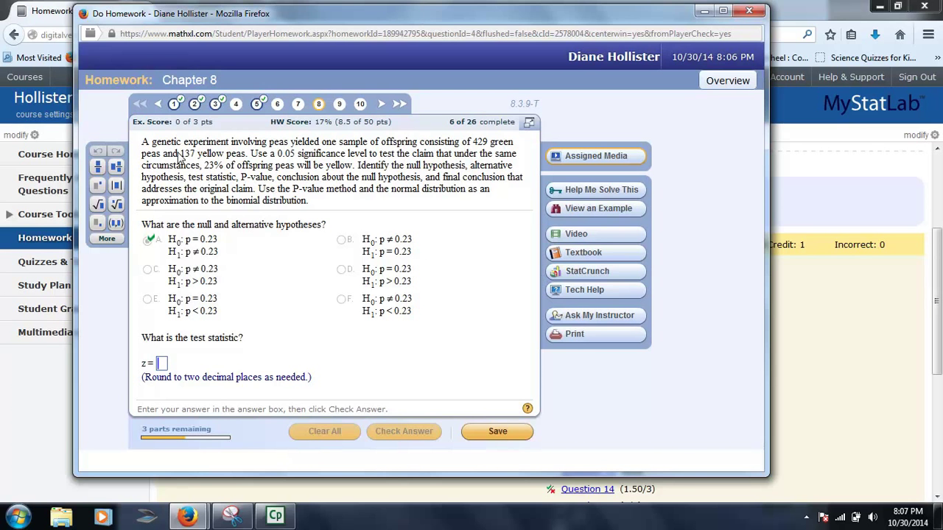
- Launch StatCrunch, keep the question text readable above it, and start a one-sample proportion test with summary data
left_click(587, 272)
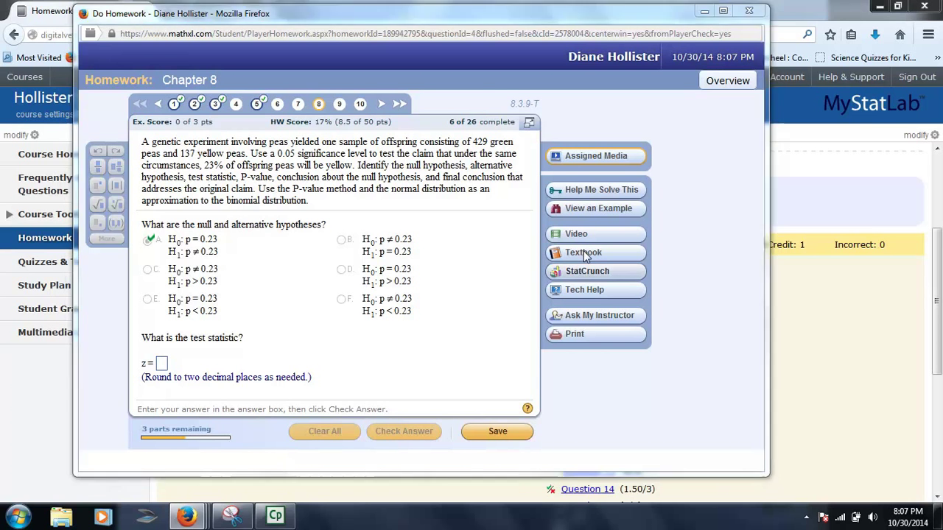
left_click_drag(486, 16, 448, 221)
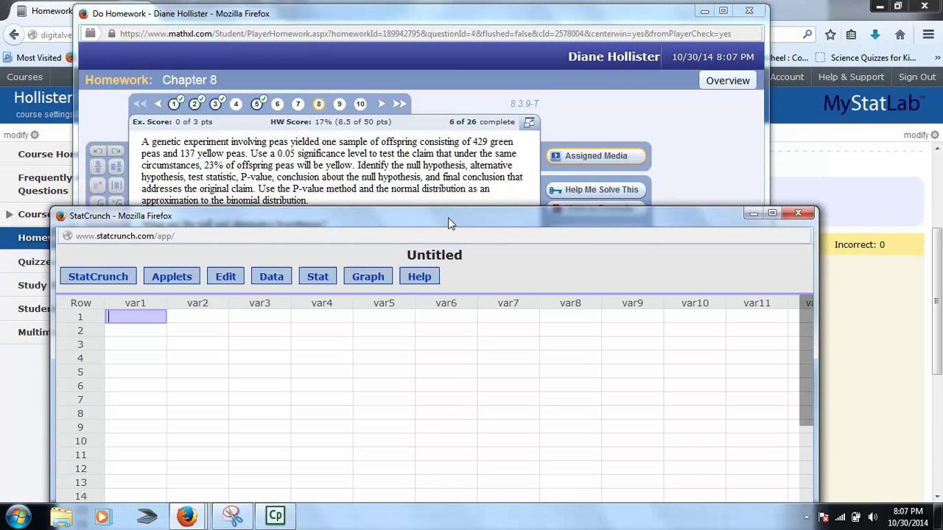
left_click(322, 278)
mouse_move(337, 370)
mouse_move(483, 373)
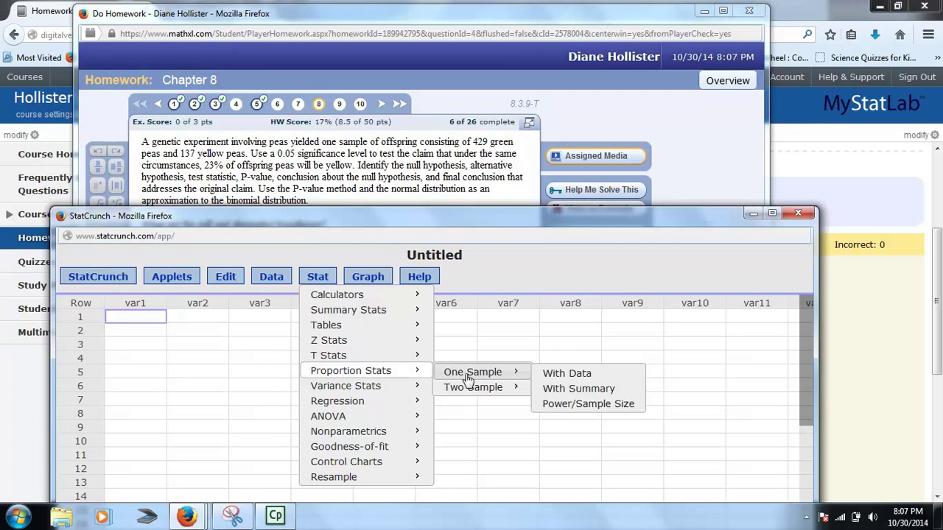
left_click(573, 391)
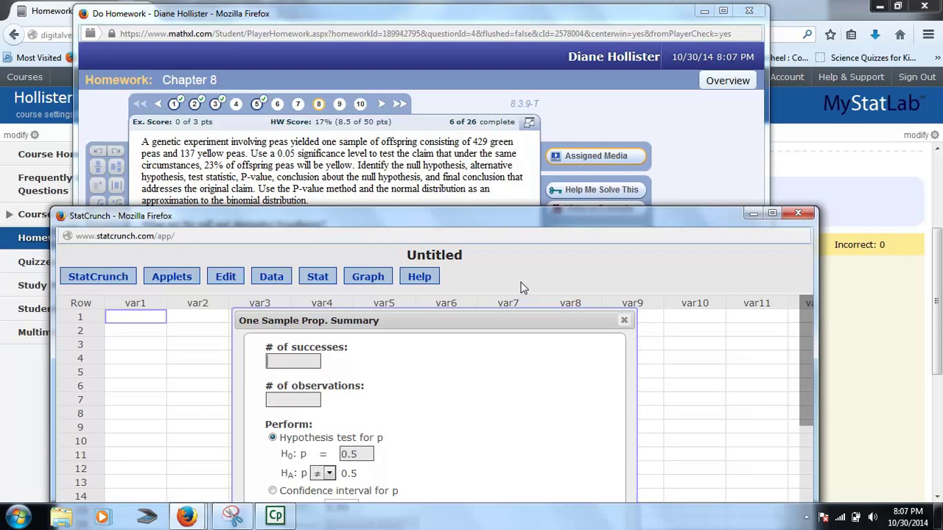
- Enter 137 successes and 566 observations for the one-sample proportion test
left_click_drag(299, 386, 303, 372)
left_click(303, 358)
type("127")
left_click_drag(278, 360, 272, 361)
type("3")
type("566")
- Set the null hypothesis proportion to 0.23, compute the test, and arrange the results below the question text
left_click_drag(446, 212, 456, 98)
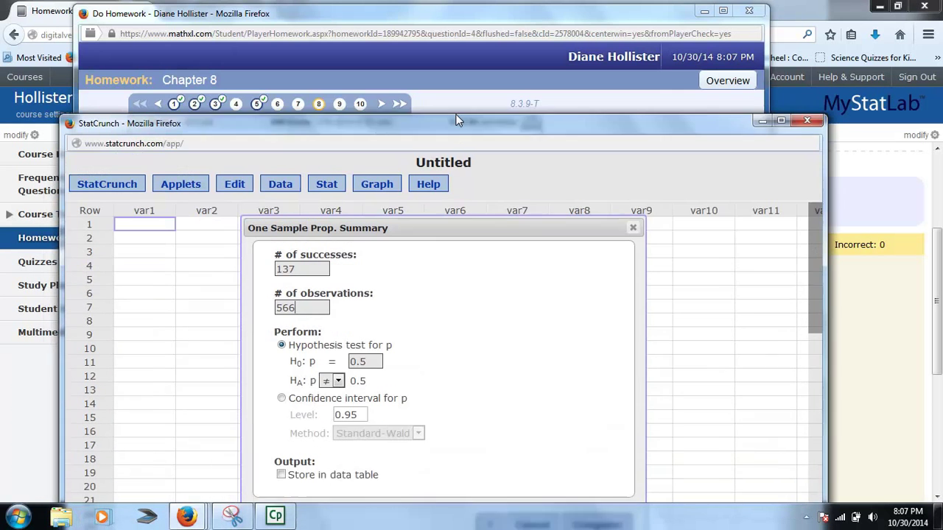
double_click(361, 339)
type("0.23")
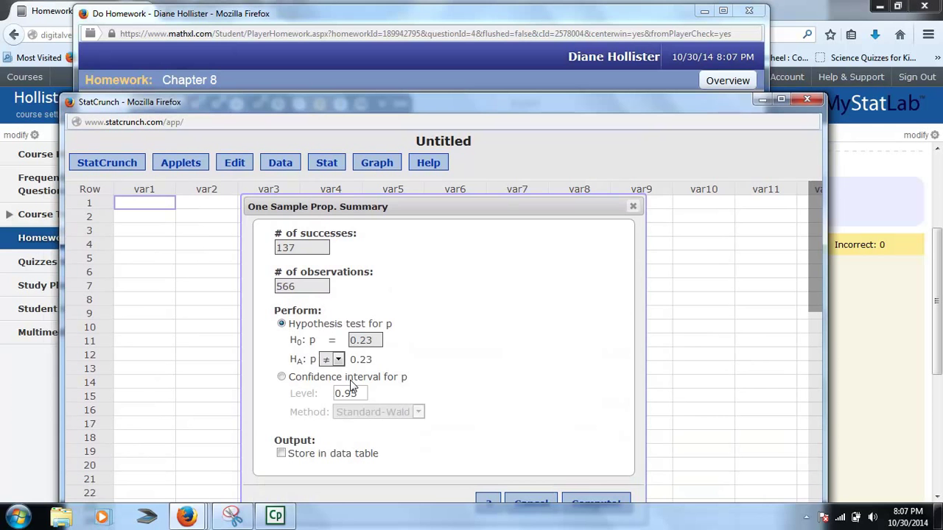
left_click(601, 500)
left_click_drag(547, 228, 361, 245)
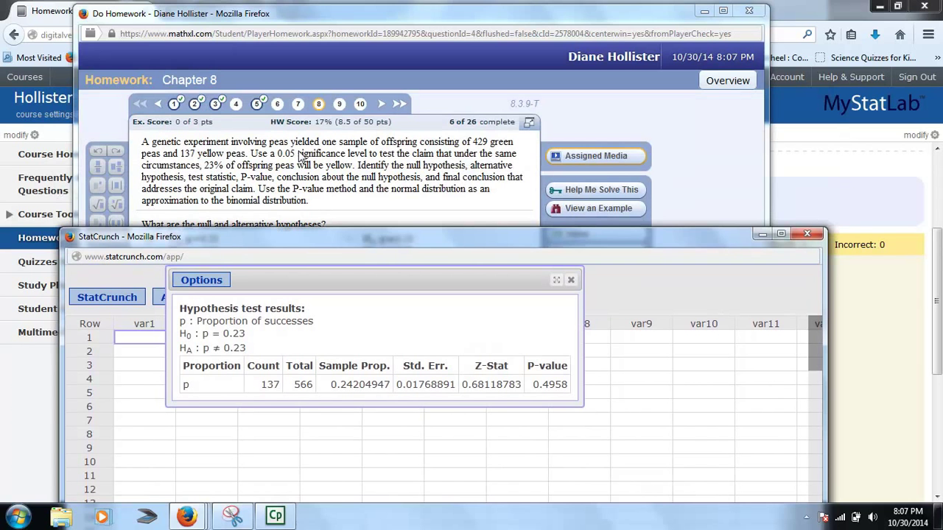
left_click_drag(304, 237, 305, 276)
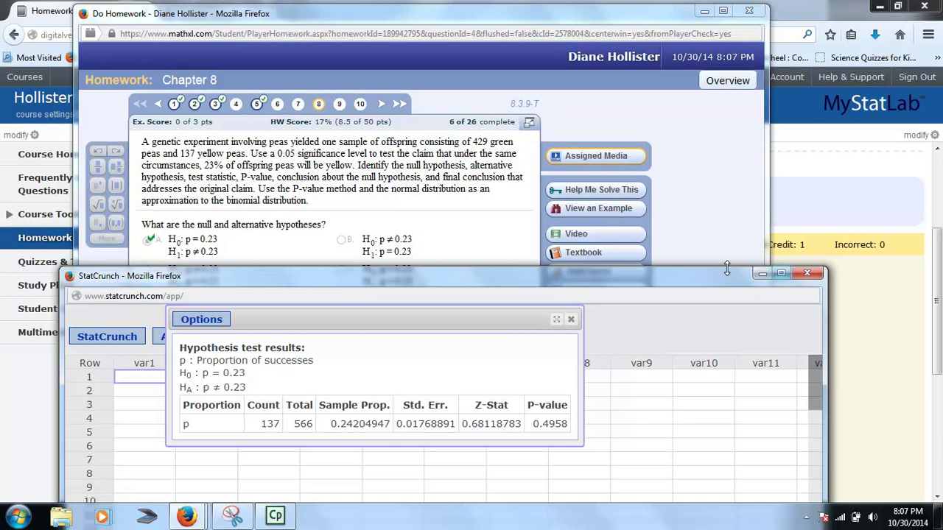
- Minimize StatCrunch and move on from unfinished question 8 through questions 9 and 10 to question 11
left_click(762, 274)
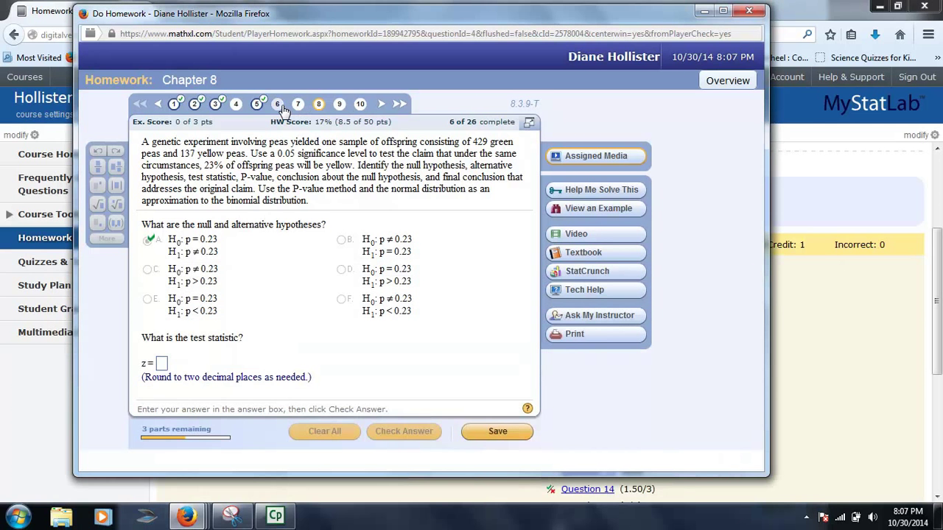
left_click(339, 105)
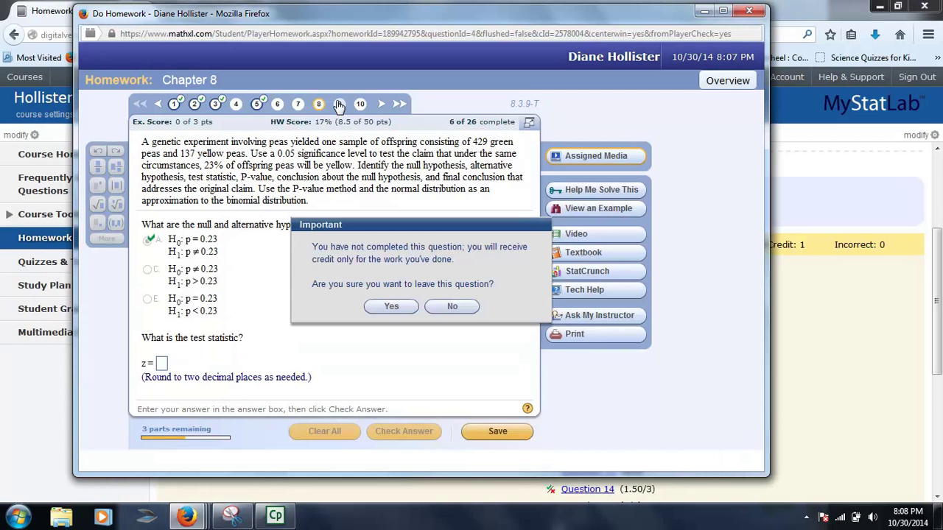
left_click(391, 307)
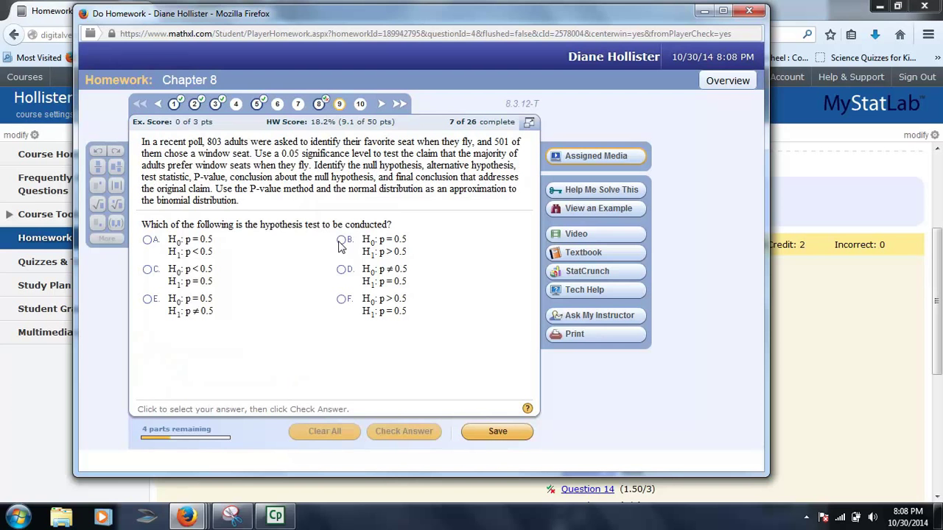
left_click(360, 106)
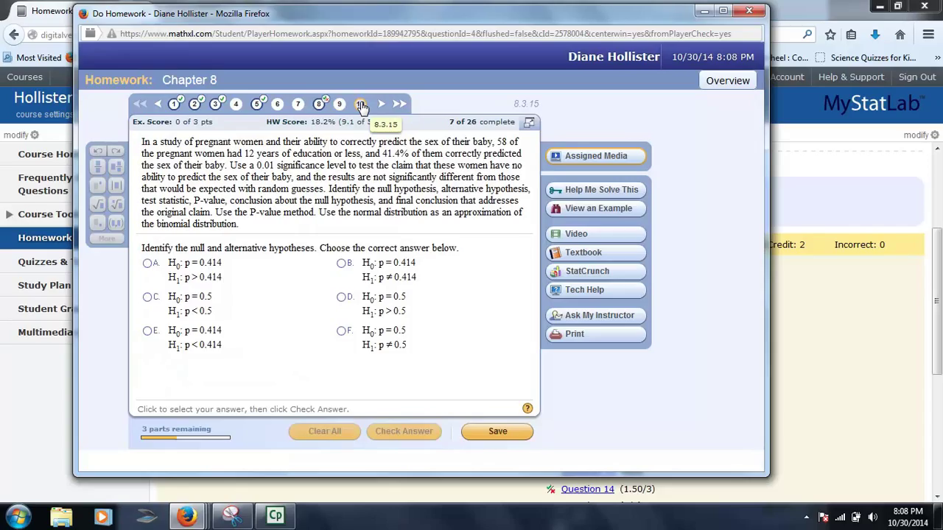
left_click(400, 105)
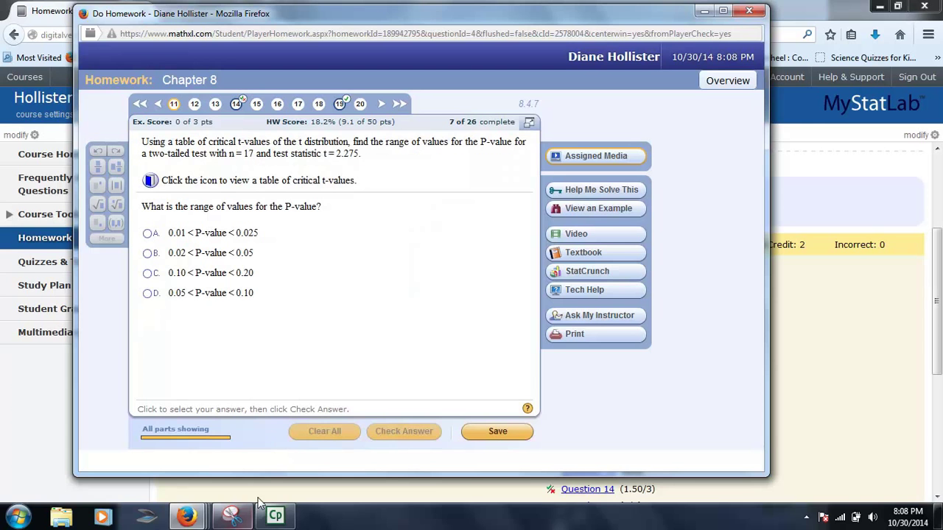
- Switch back to StatCrunch, close the proportion test results, and open the T distribution calculator below the question text
mouse_move(196, 519)
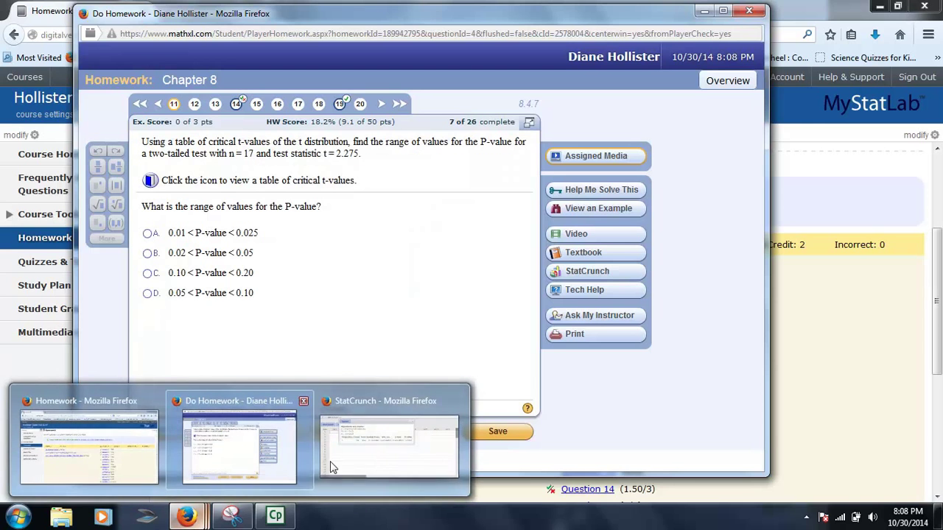
left_click(358, 453)
left_click_drag(374, 274, 351, 173)
left_click(551, 220)
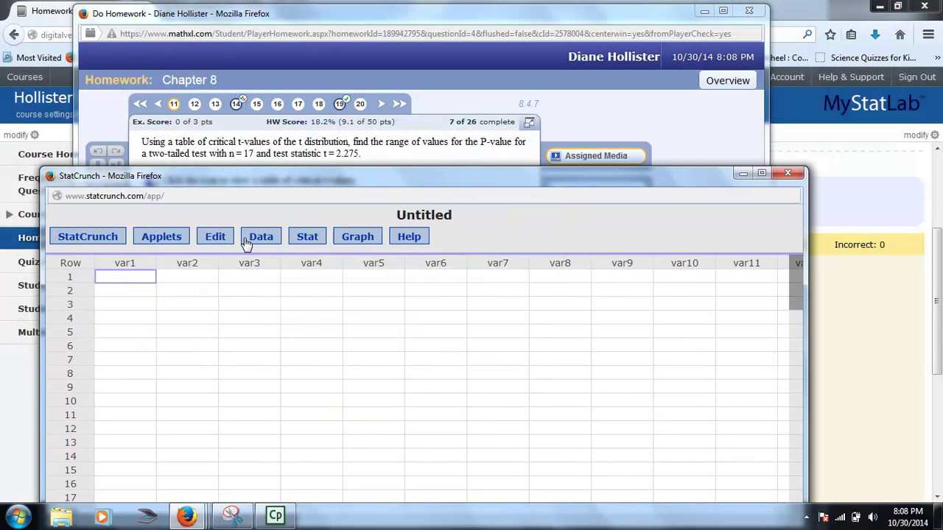
left_click(304, 238)
mouse_move(326, 256)
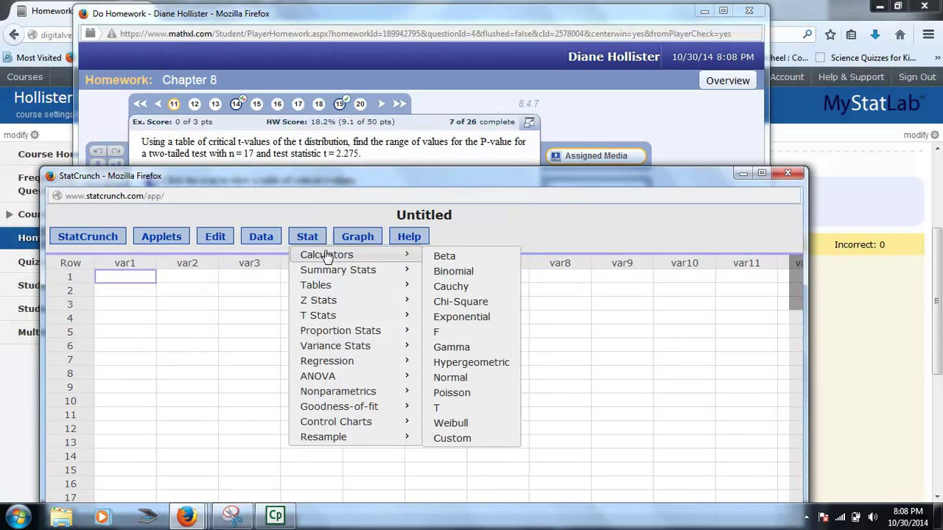
left_click(455, 411)
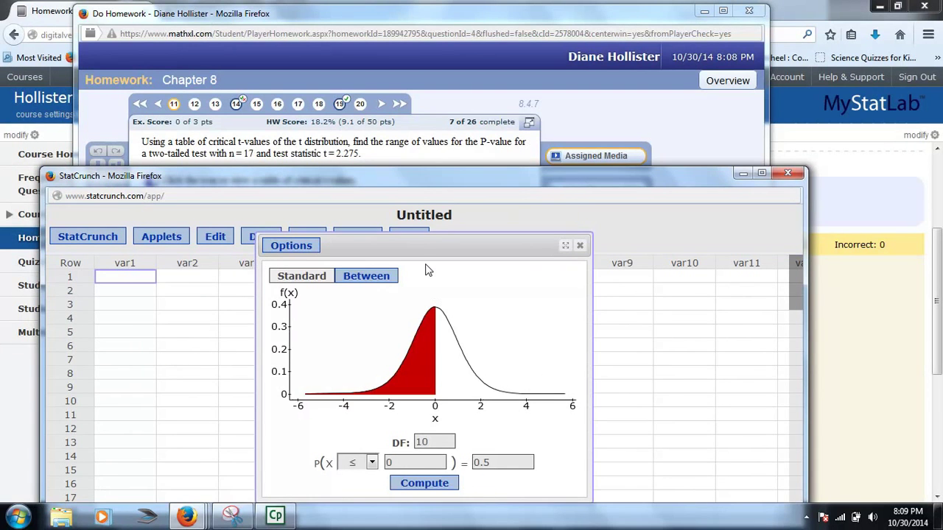
left_click_drag(411, 236, 398, 207)
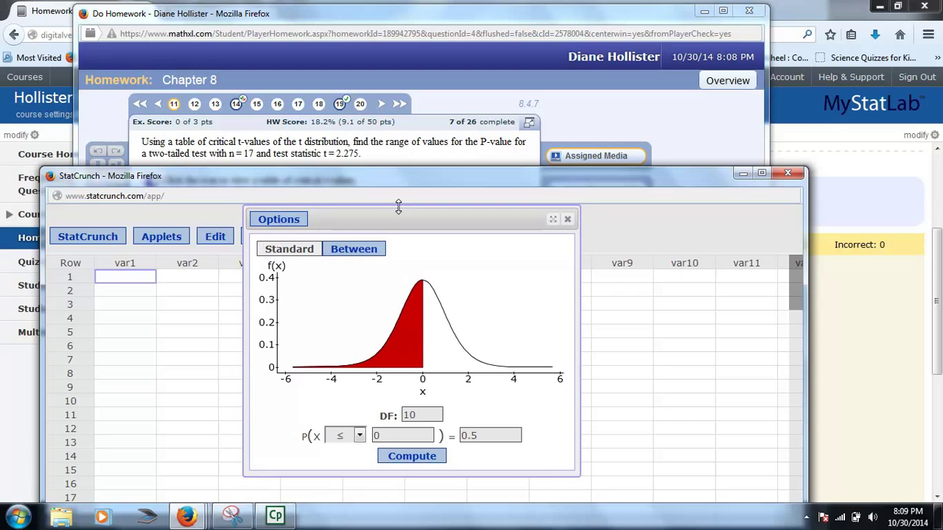
- Compute the upper-tail probability P(X ≥ 2.275) with 16 degrees of freedom, highlight the result, and dismiss the Firefox update notice
double_click(412, 415)
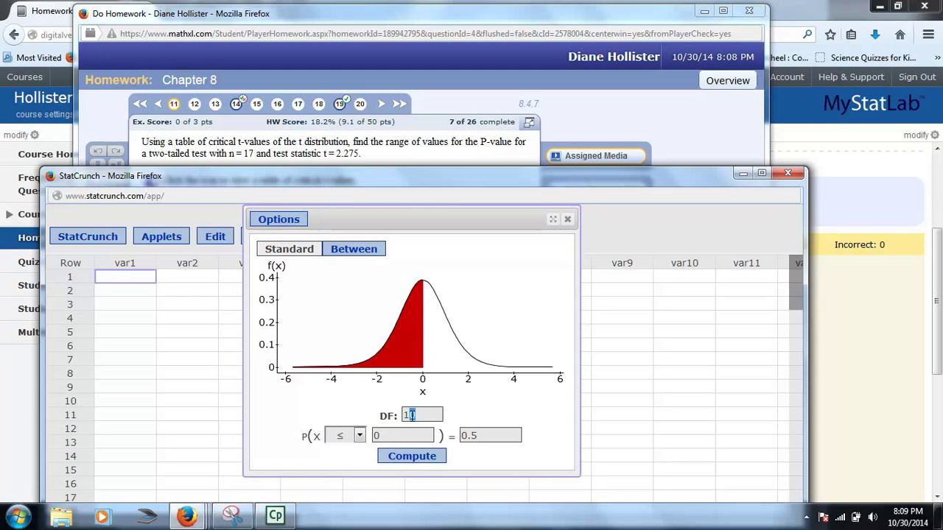
type("16")
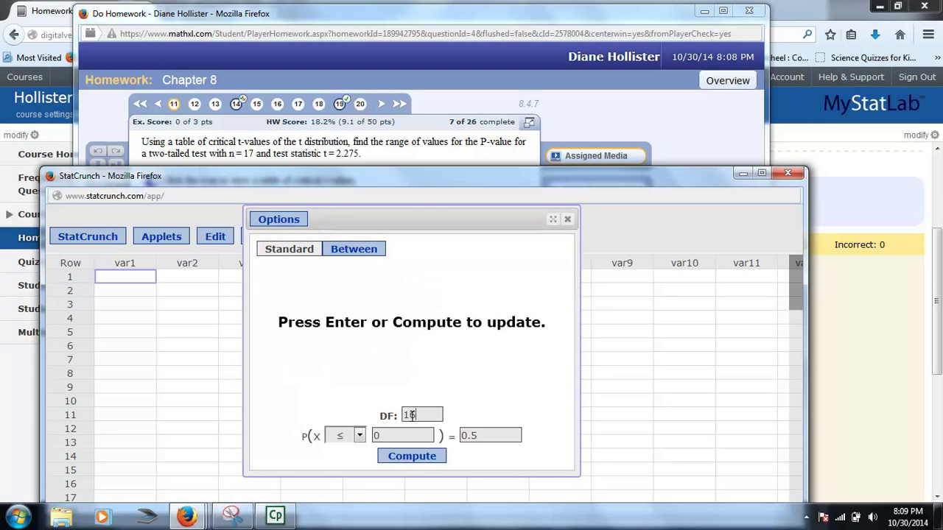
double_click(374, 435)
left_click(369, 436)
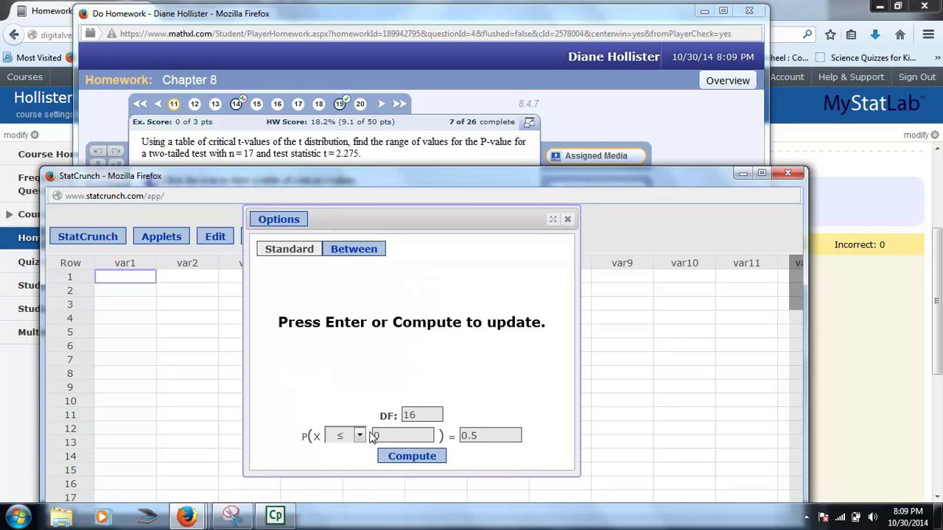
left_click(350, 436)
left_click(341, 465)
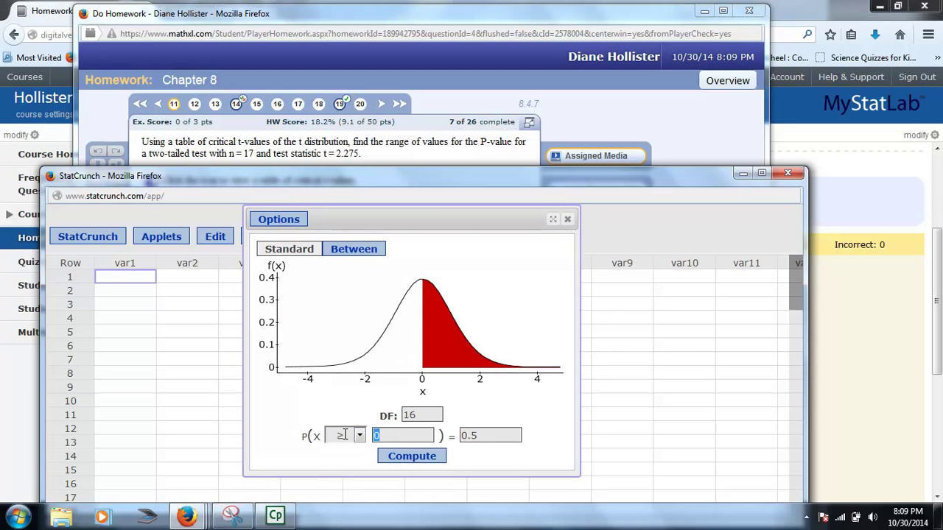
type("2.275")
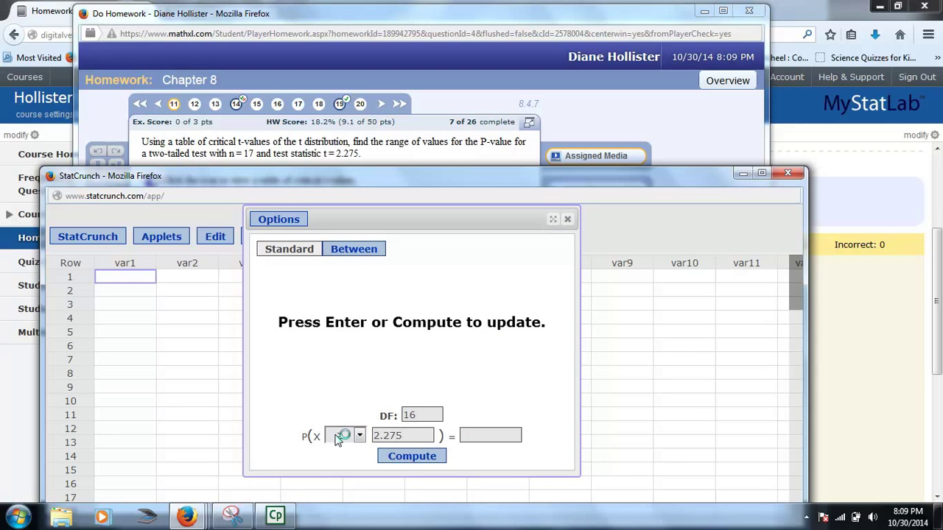
left_click(422, 458)
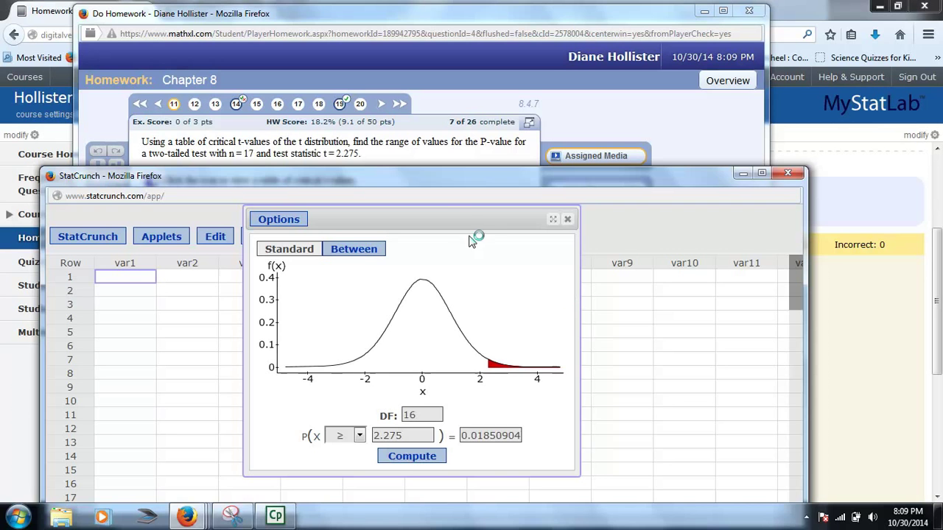
left_click_drag(463, 436, 546, 436)
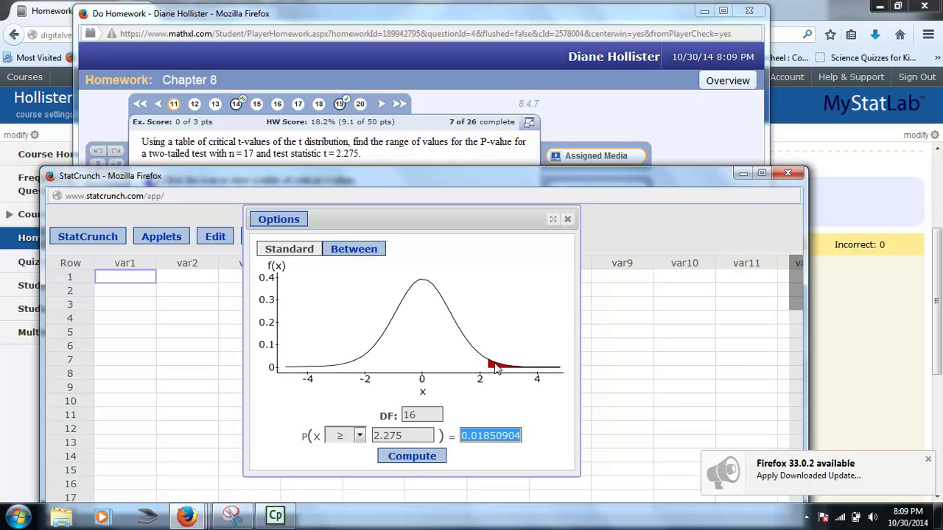
left_click(928, 460)
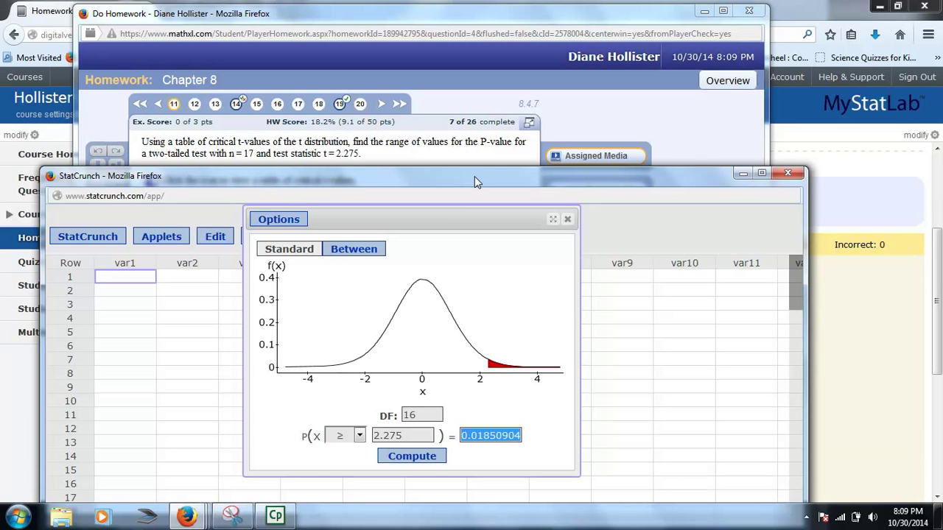
- Minimize StatCrunch, answer question 11 with 0.02 < P-value < 0.05, and check the answer
left_click(742, 174)
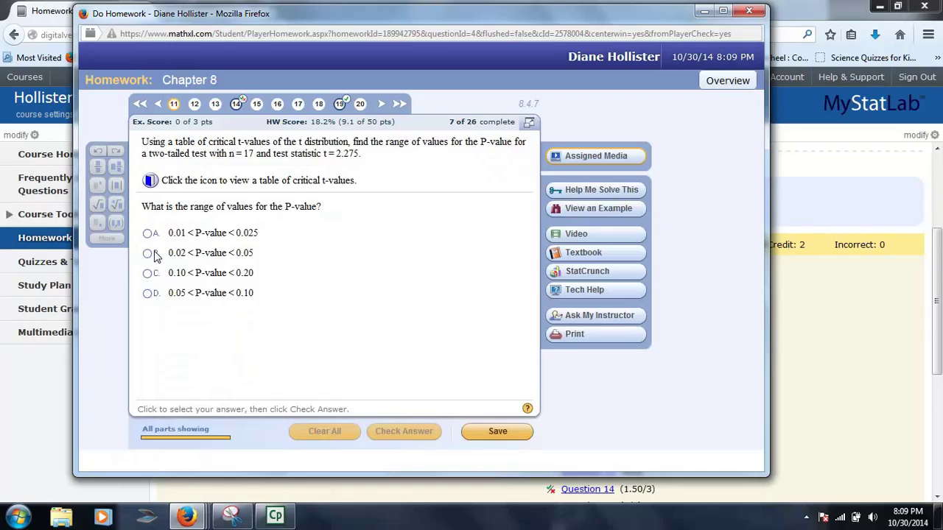
left_click(148, 253)
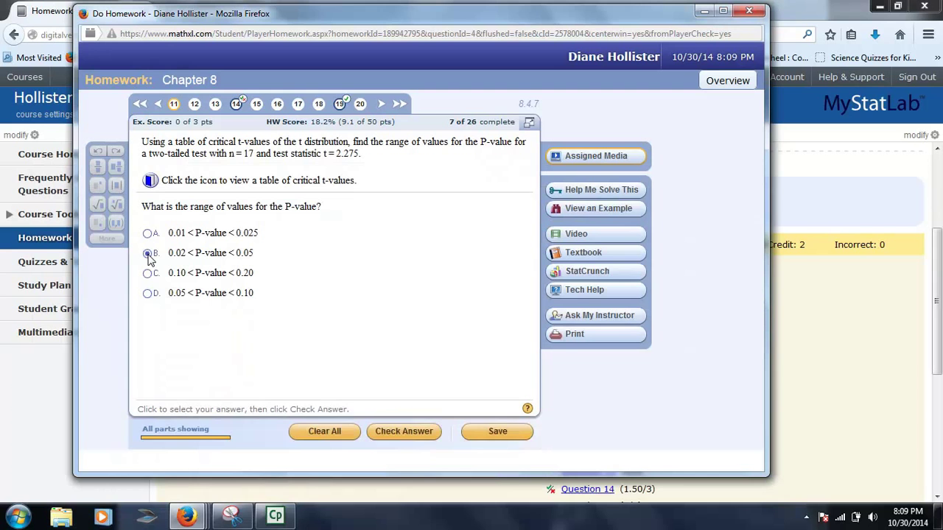
left_click(404, 431)
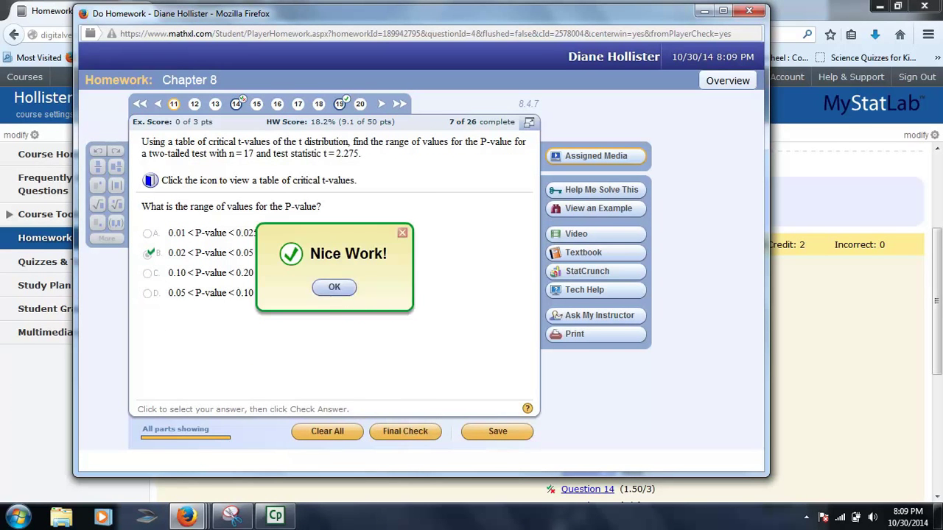
left_click(344, 289)
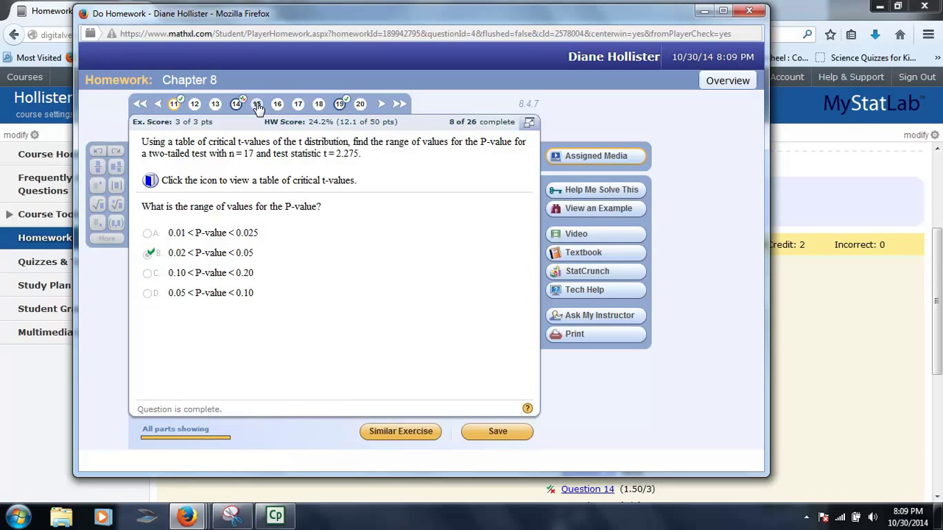
- Open question 12, switch back to StatCrunch, and compute the lower-tail probability P(X ≤ -1.536) with 21 degrees of freedom
left_click(195, 105)
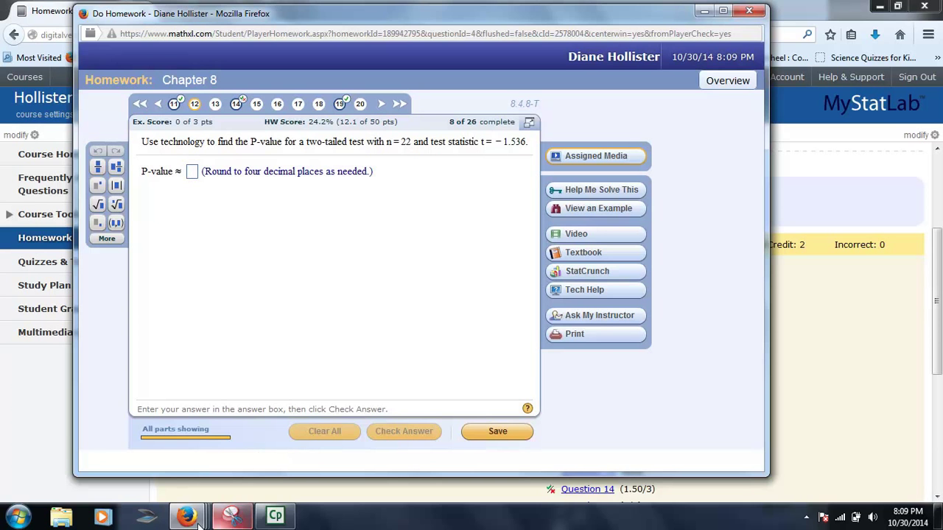
mouse_move(185, 515)
left_click(417, 440)
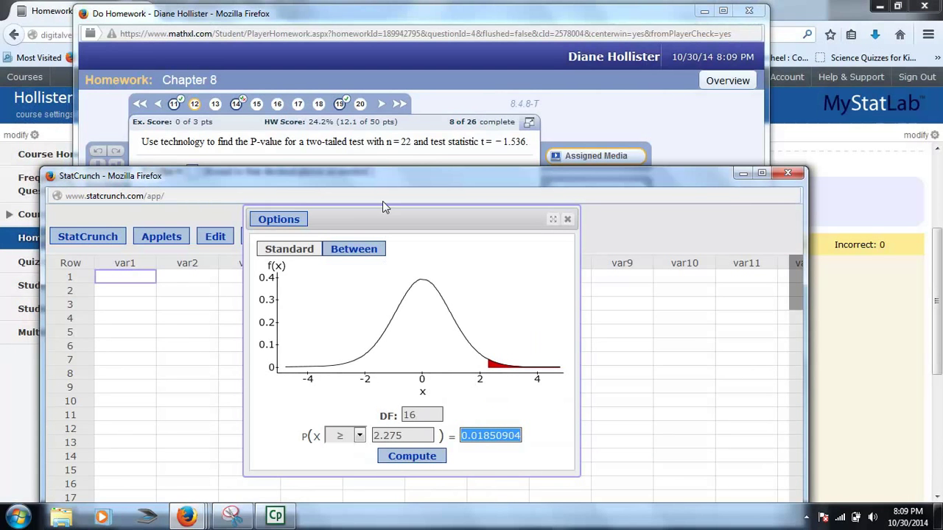
left_click_drag(417, 415, 388, 414)
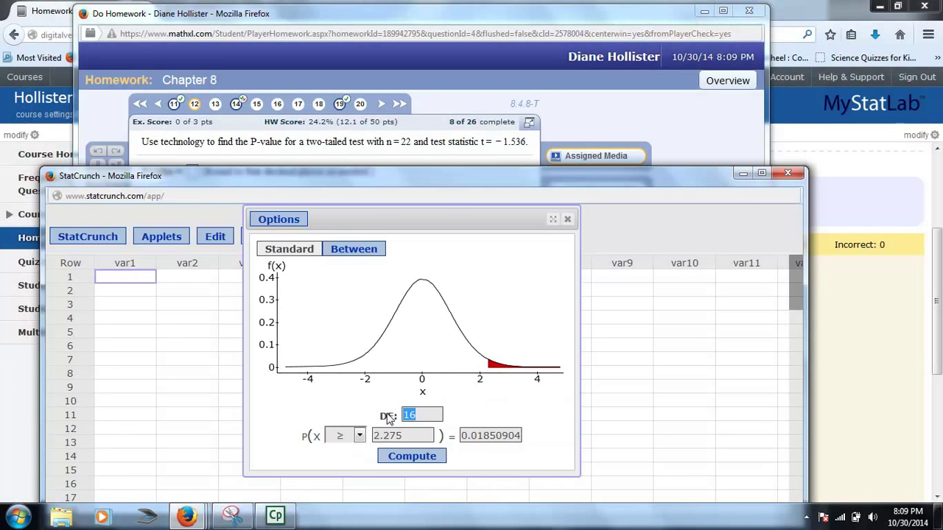
type("21")
left_click(358, 435)
left_click(340, 446)
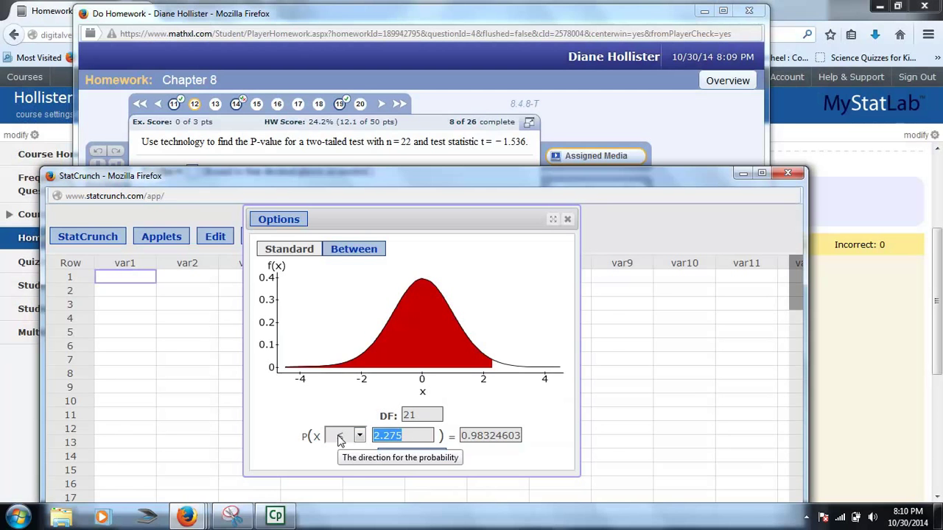
type("-1.536")
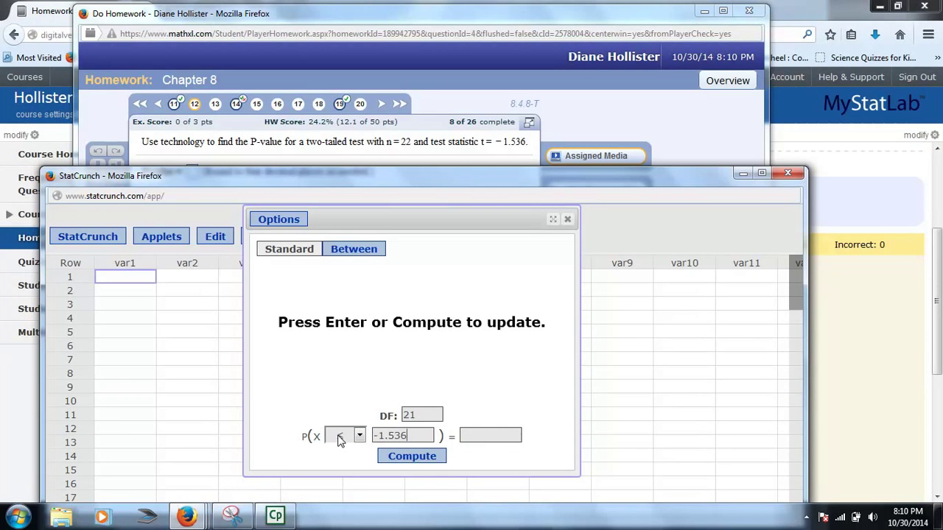
key("Return")
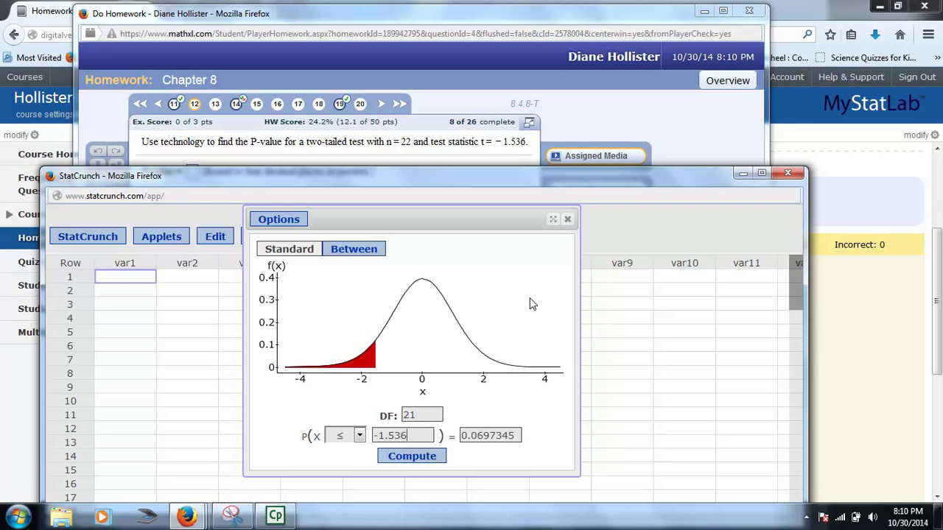
- Return to the homework window, enter .1394 as the P-value in question 12, and check the answer
left_click(511, 158)
left_click(191, 171)
type(".1394")
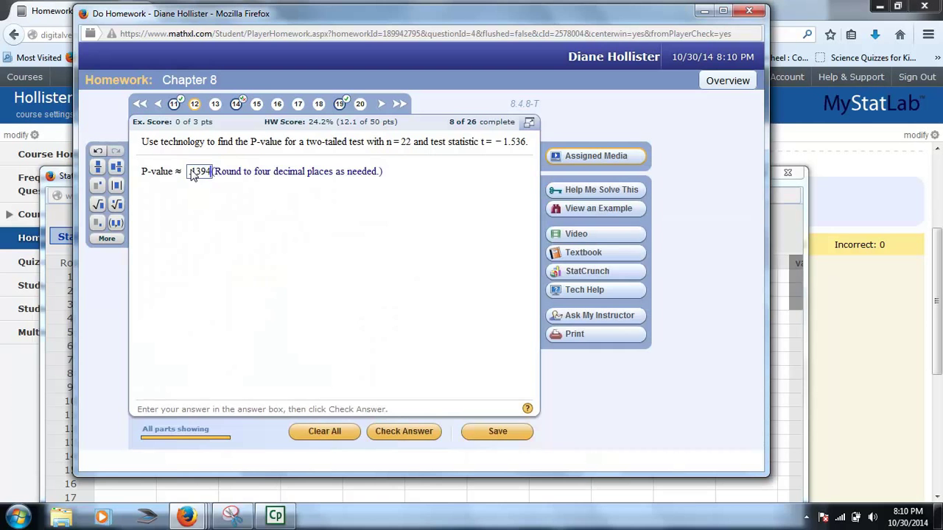
key("Return")
key("Return")
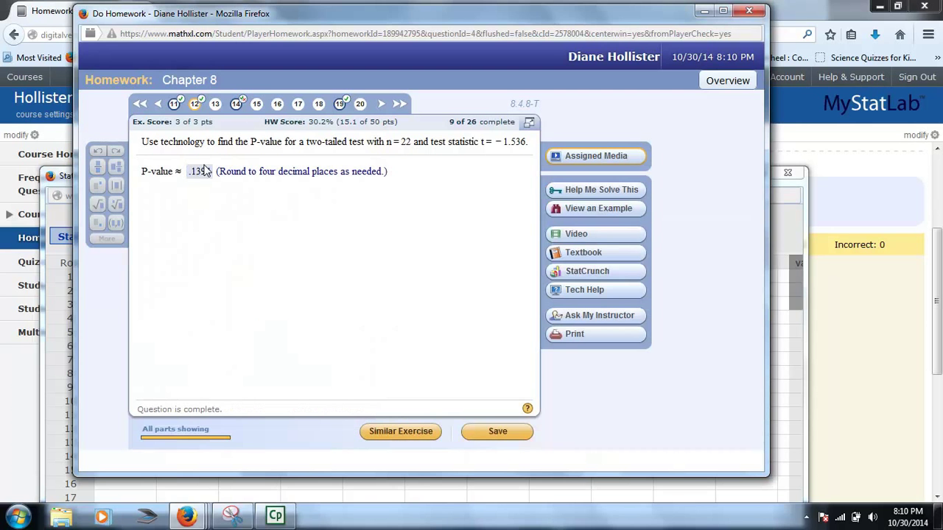
- Skip past question 13 to question 14 and review its hypotheses, test statistic, P-value and critical value parts
left_click(215, 104)
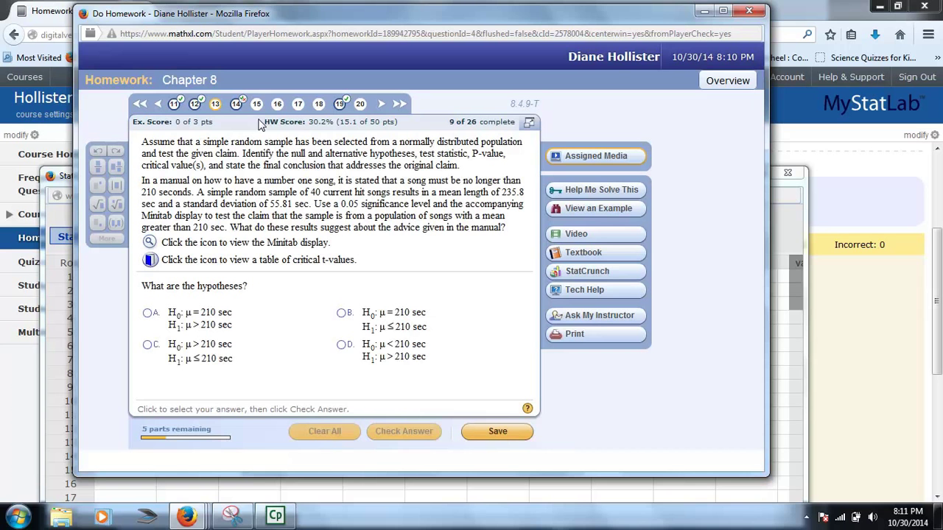
left_click(235, 105)
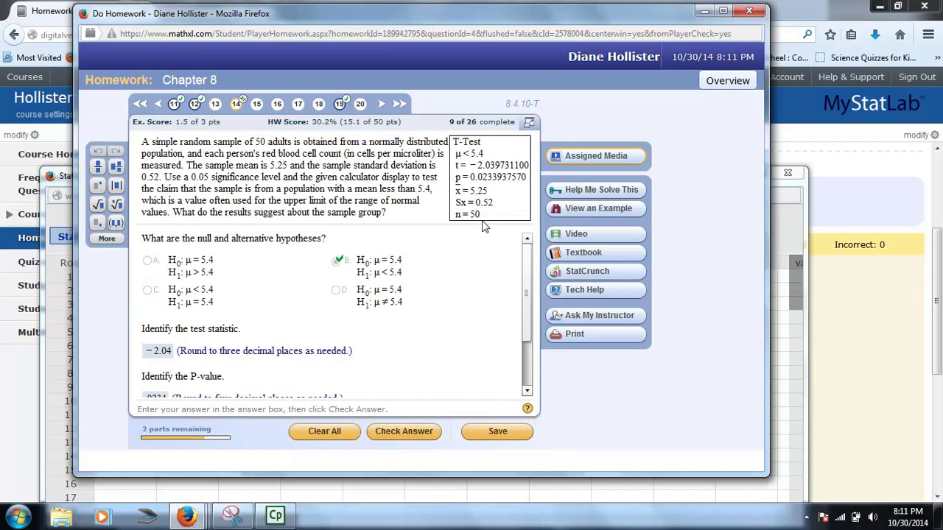
left_click_drag(526, 249, 143, 388)
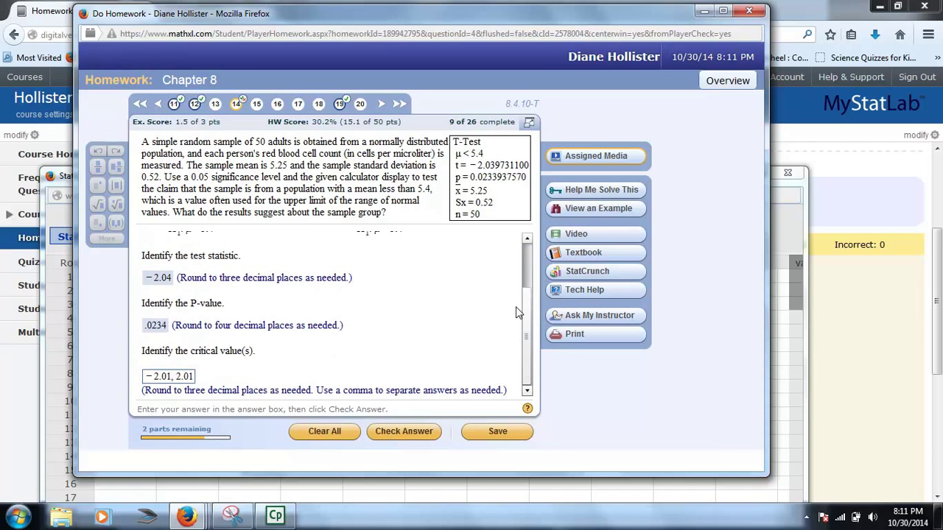
scroll(523, 305, "up", 3)
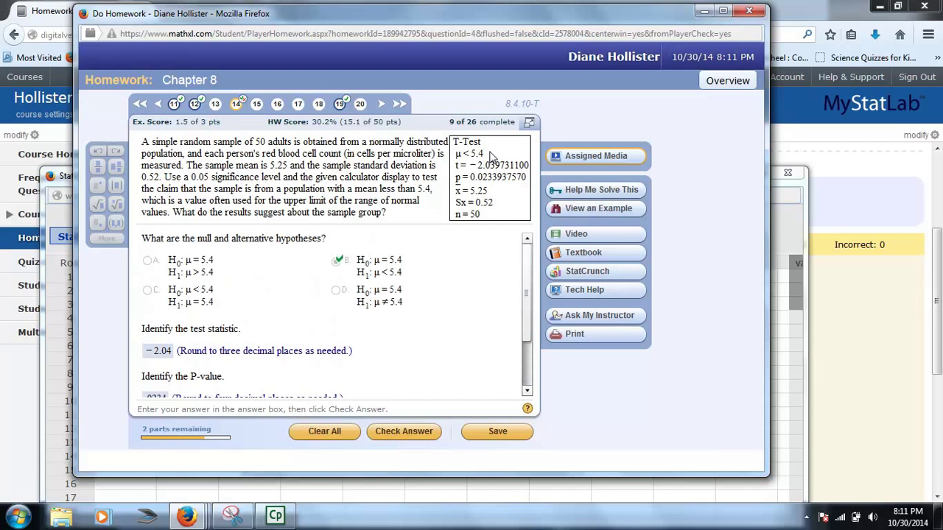
- Bring StatCrunch below the question text and compute the lower-tail critical t-value for 49 degrees of freedom and probability 0.05, highlighting the result
mouse_move(193, 519)
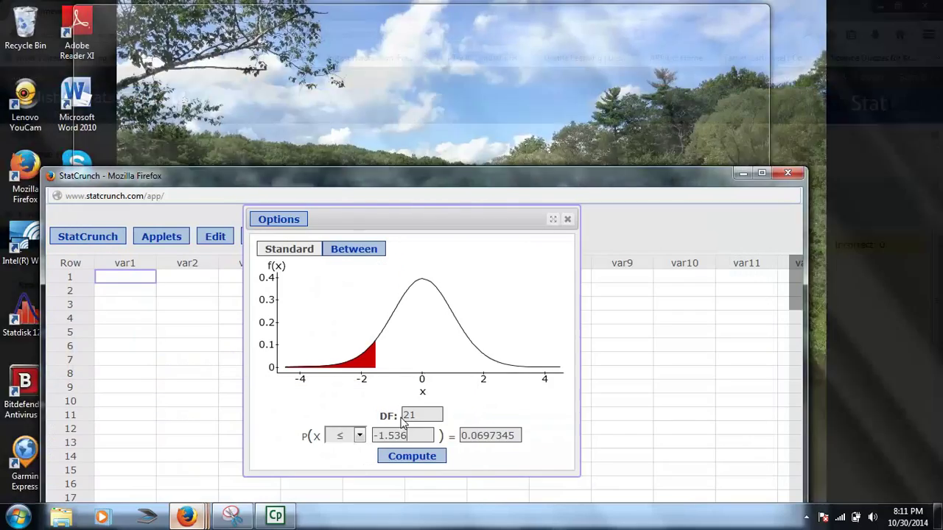
left_click(430, 422)
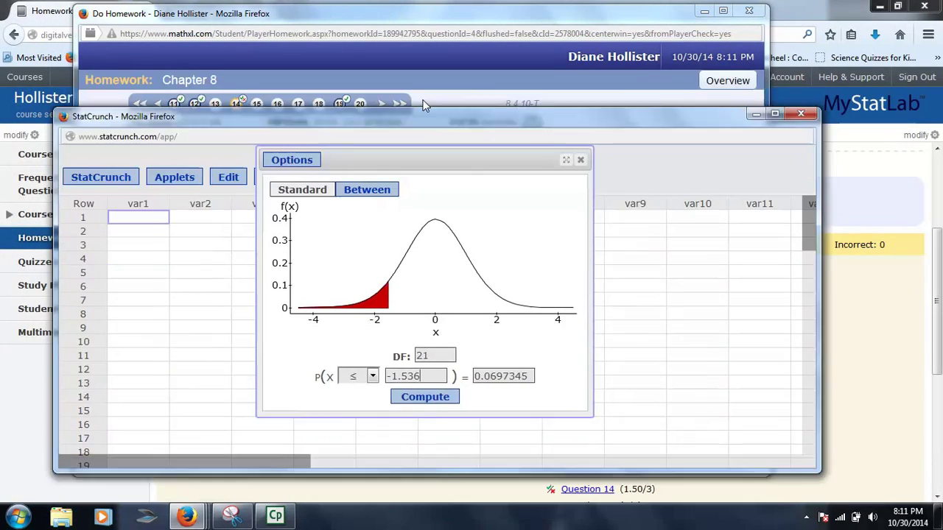
left_click_drag(425, 106, 404, 170)
double_click(427, 410)
type("49")
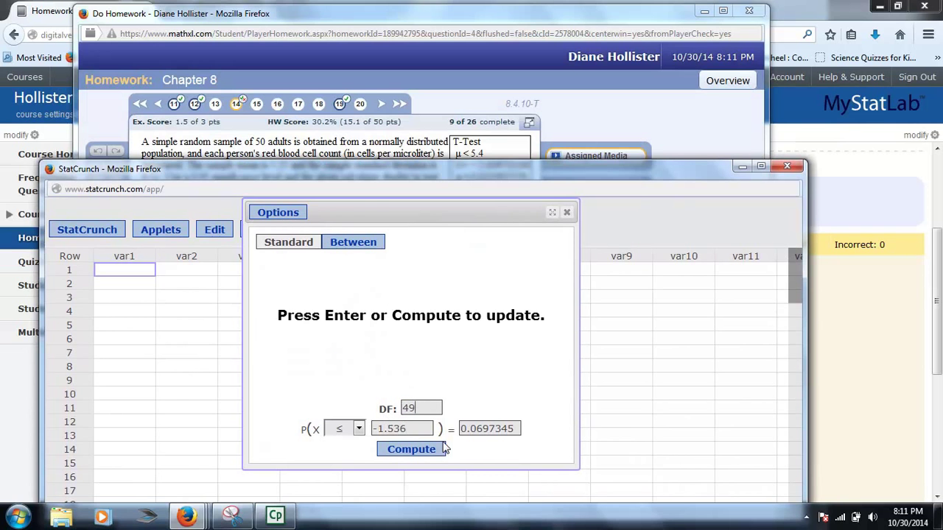
left_click_drag(466, 429, 515, 428)
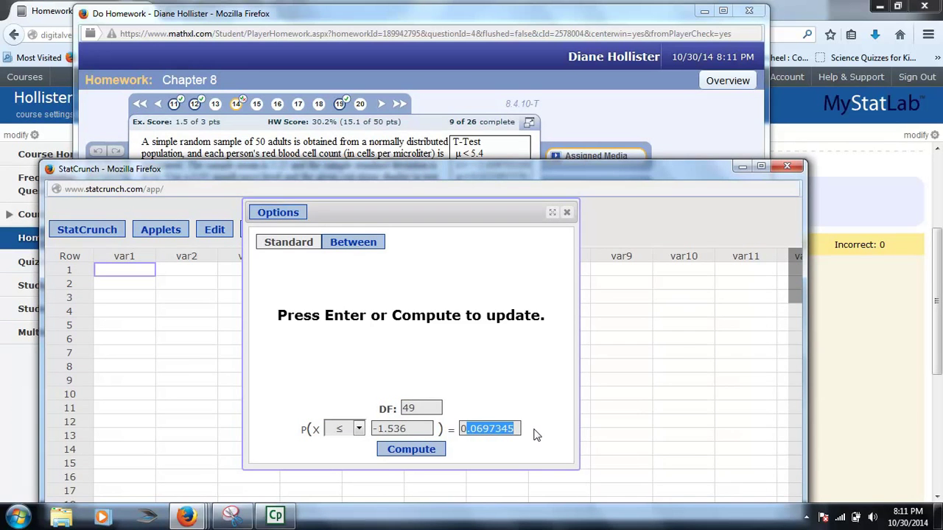
left_click(535, 435)
left_click_drag(521, 429, 483, 429)
type("5")
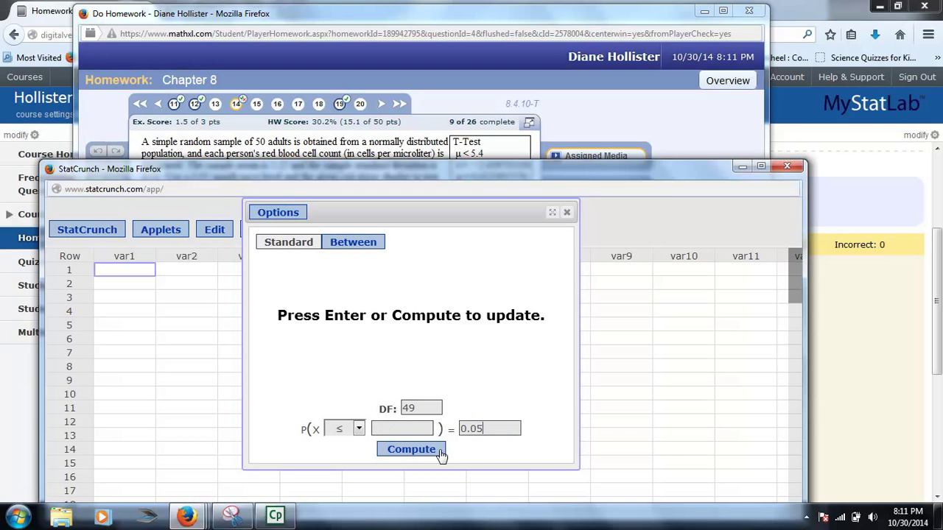
left_click(411, 449)
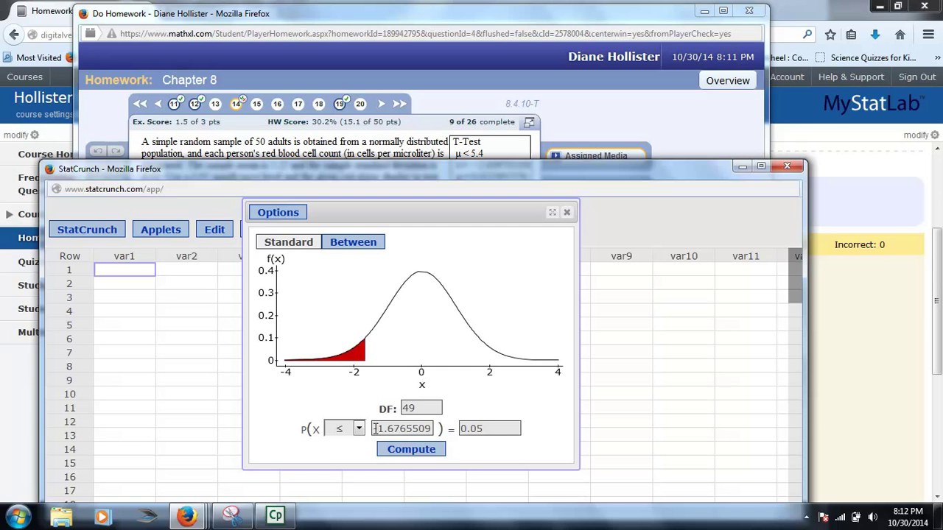
left_click_drag(373, 428, 444, 426)
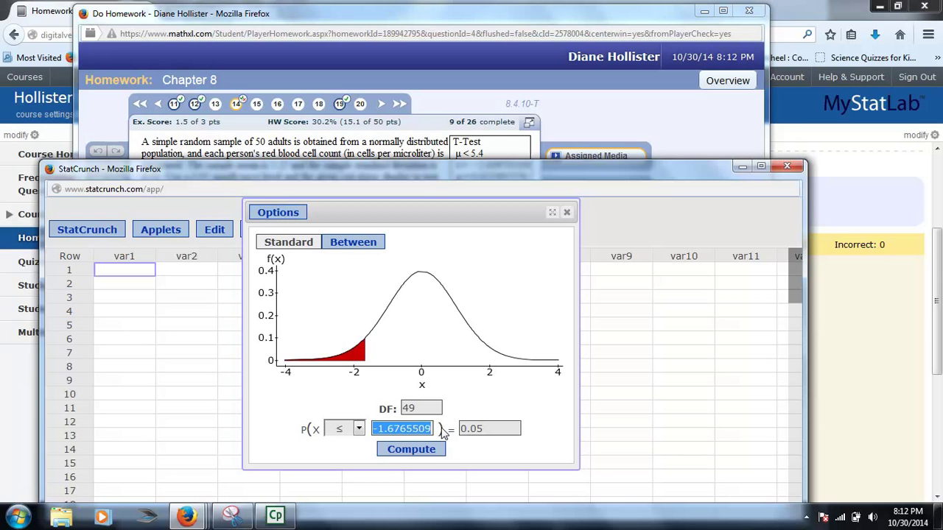
- Minimize StatCrunch and clear the existing critical values from the answer box in question 14
left_click_drag(612, 165, 623, 184)
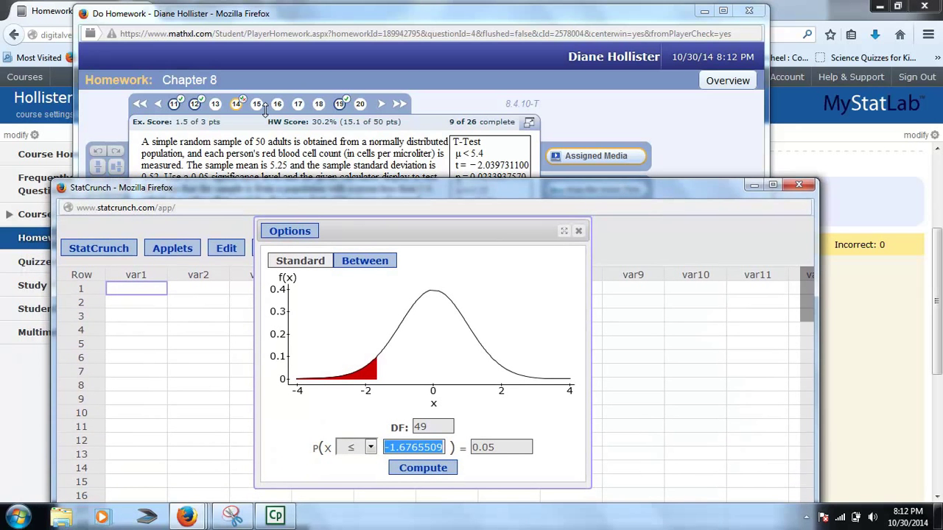
left_click(754, 186)
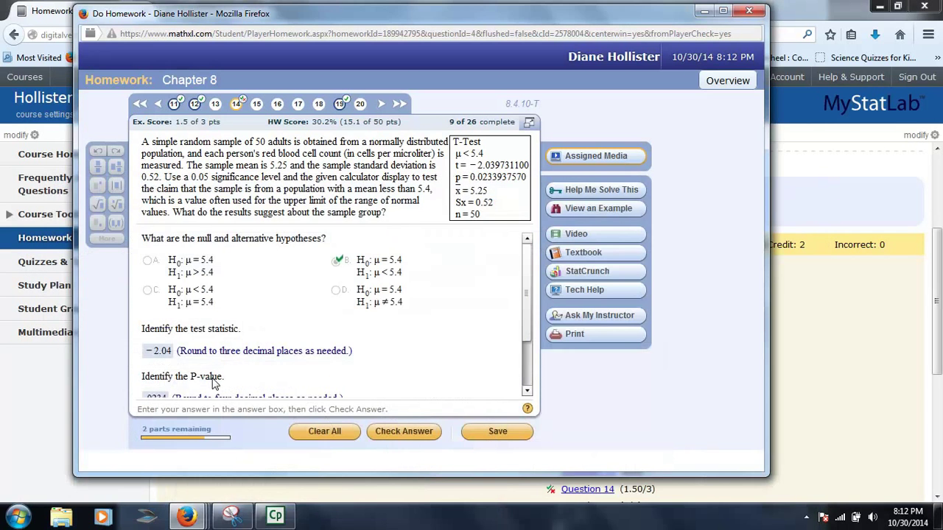
scroll(527, 287, "down", 2)
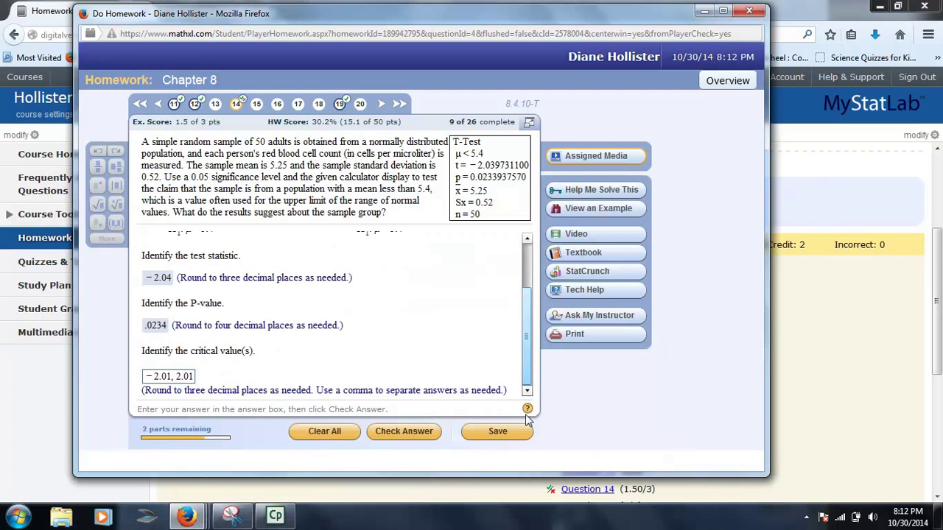
left_click_drag(199, 377, 125, 379)
key("BackSpace")
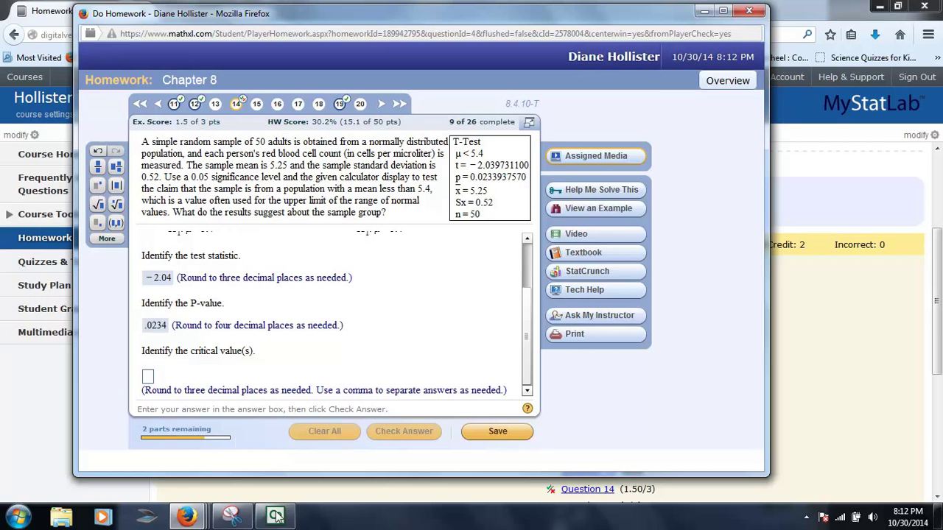
- Bring StatCrunch back with its critical t-value and place its window beside question 14's critical value answer box
mouse_move(185, 518)
left_click(380, 442)
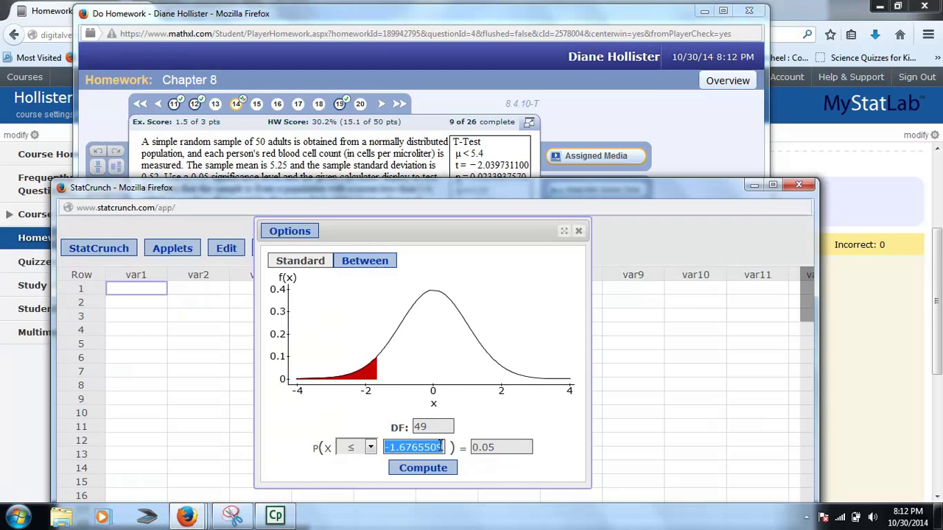
left_click_drag(533, 186, 708, 96)
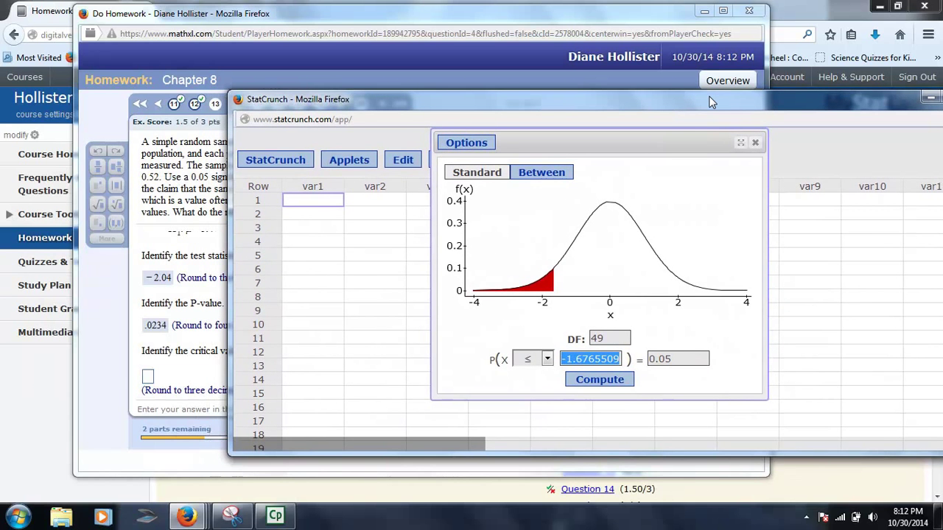
left_click_drag(709, 96, 835, 115)
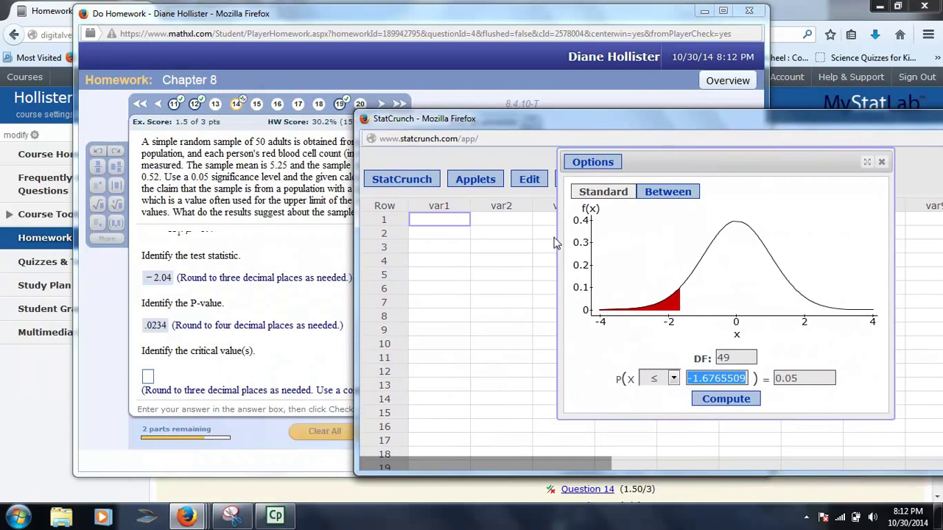
- Enter -1.677 as the critical value in question 14 and check the answer
left_click(148, 376)
type("-1.677")
key("Return")
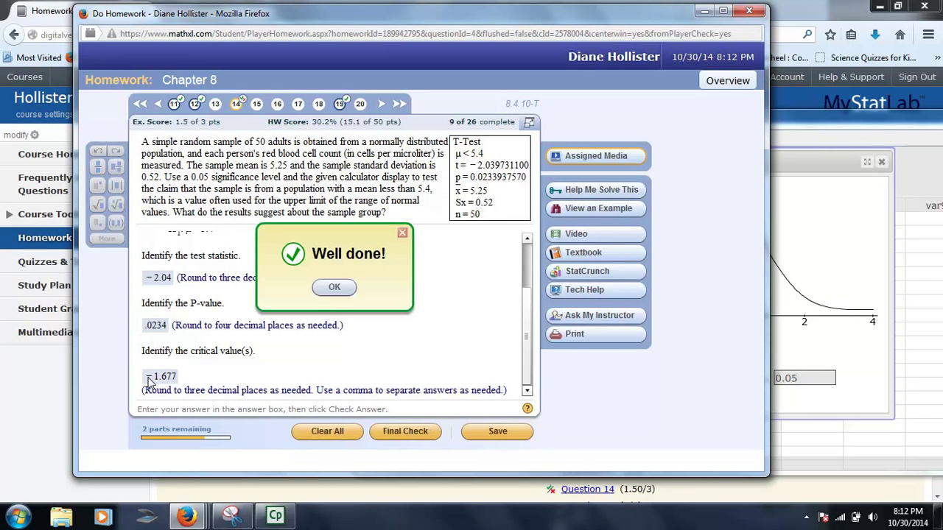
left_click(334, 287)
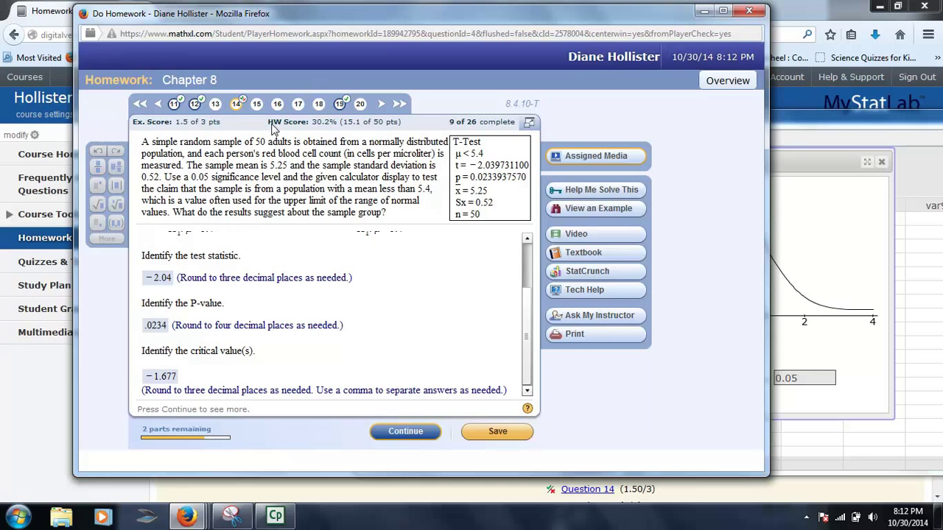
- Skip past question 15 to question 16, answer it with H0: μ = 21.1 mg and H1: μ < 21.1 mg, and check it
left_click(256, 105)
left_click(391, 306)
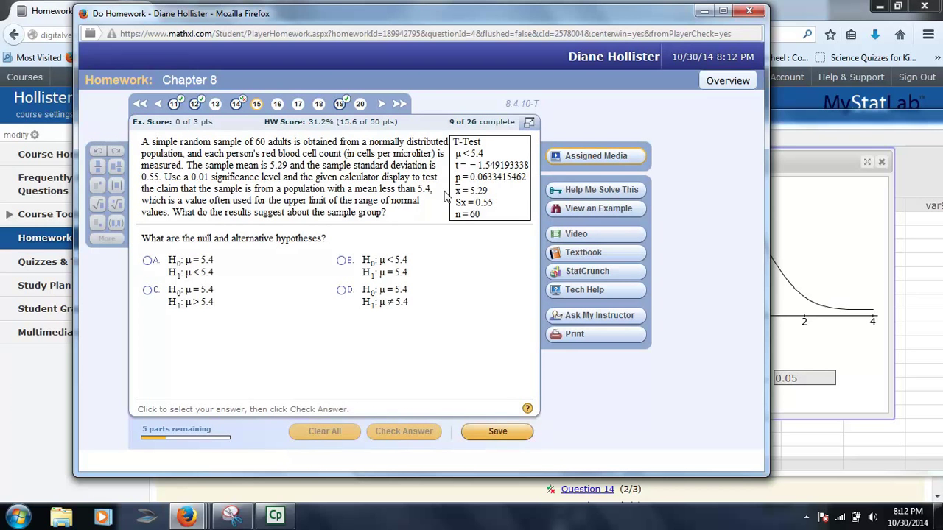
left_click(276, 103)
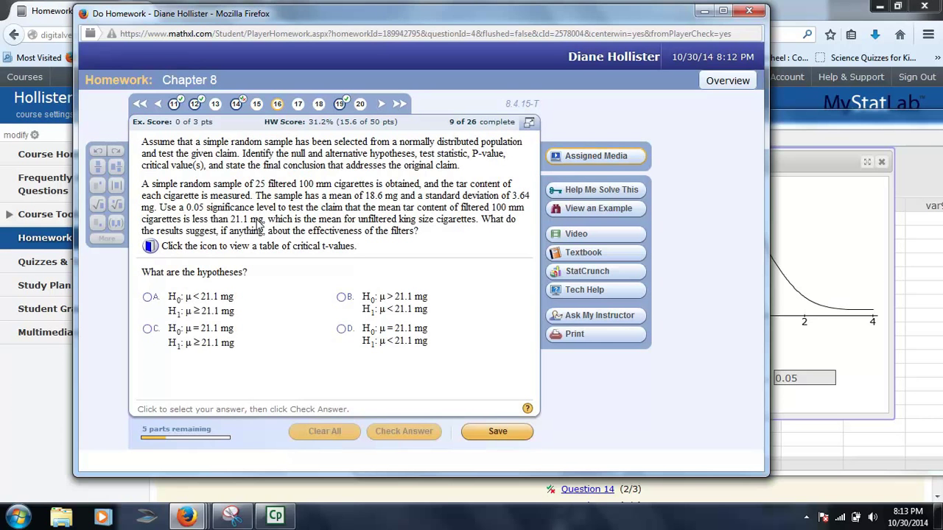
left_click(343, 328)
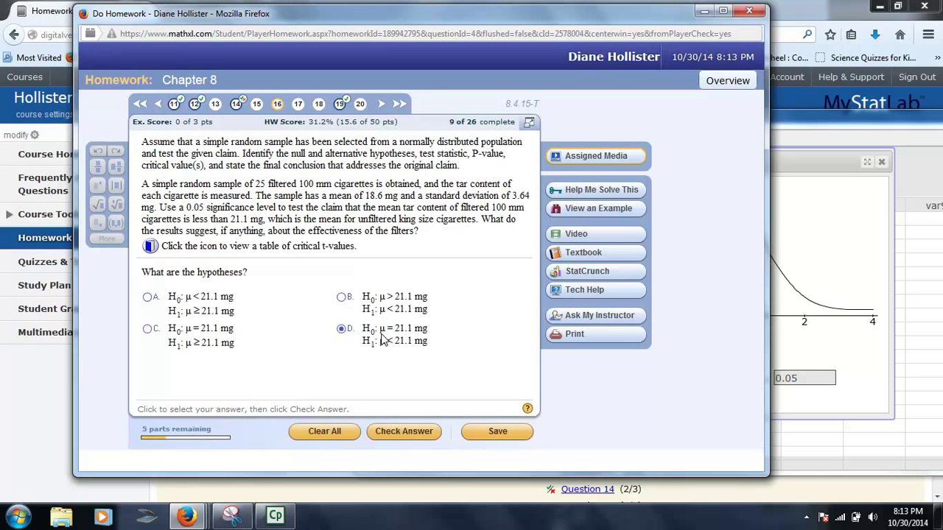
left_click(405, 428)
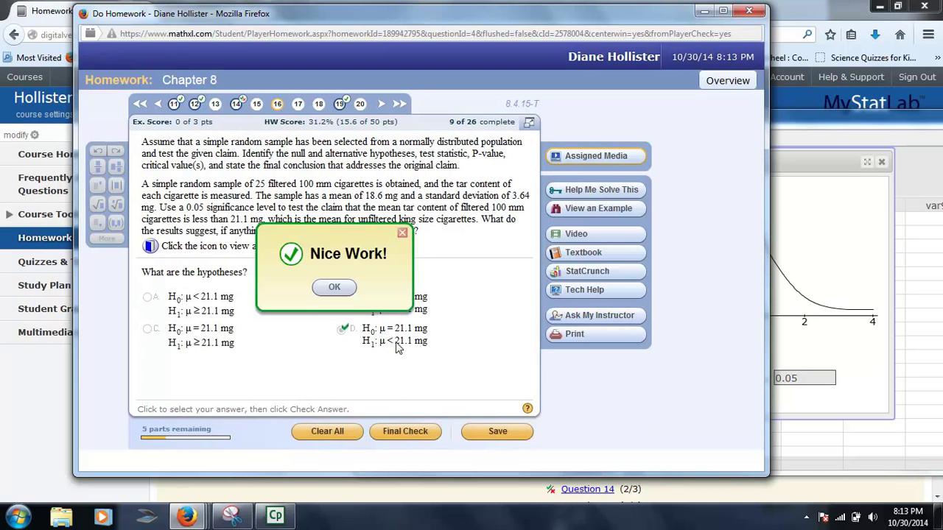
left_click(329, 287)
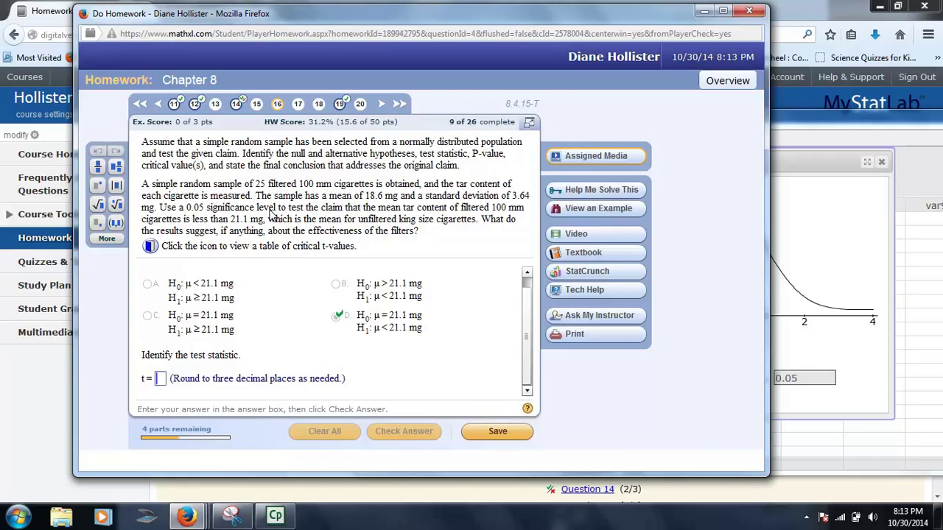
- Leave question 16 unfinished, go to question 17, and open its dictionary word-count data in StatCrunch
left_click(297, 103)
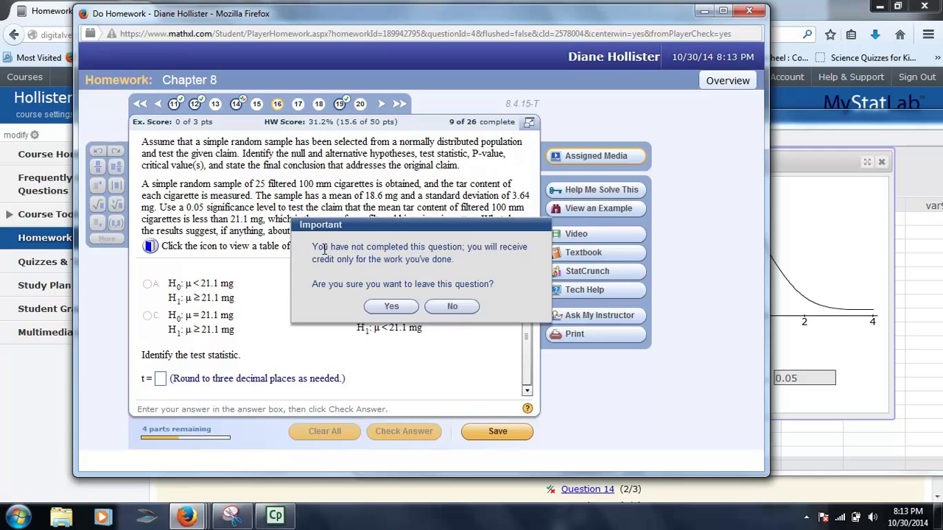
left_click(389, 306)
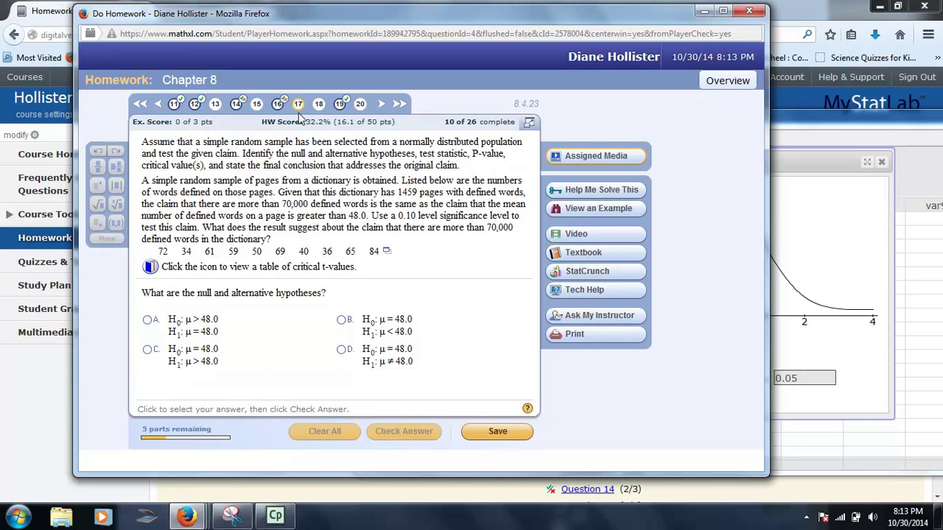
left_click(386, 252)
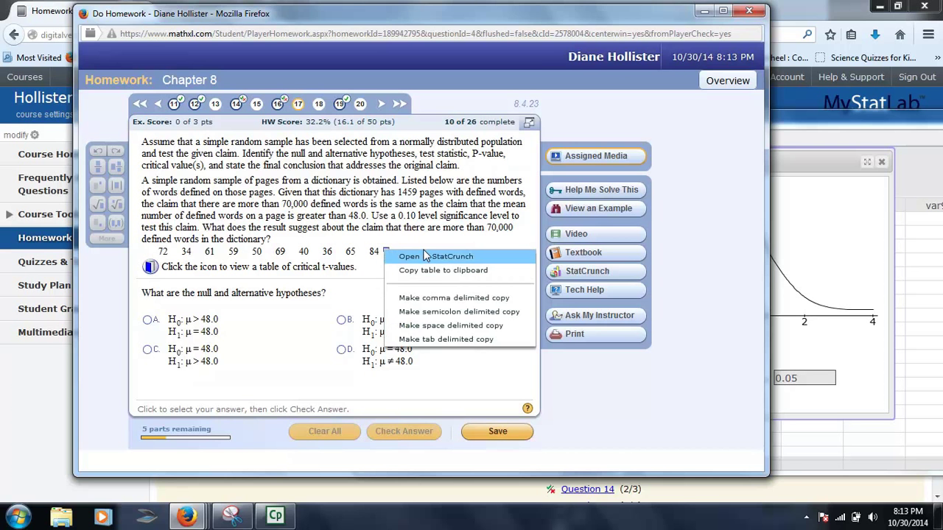
left_click(424, 255)
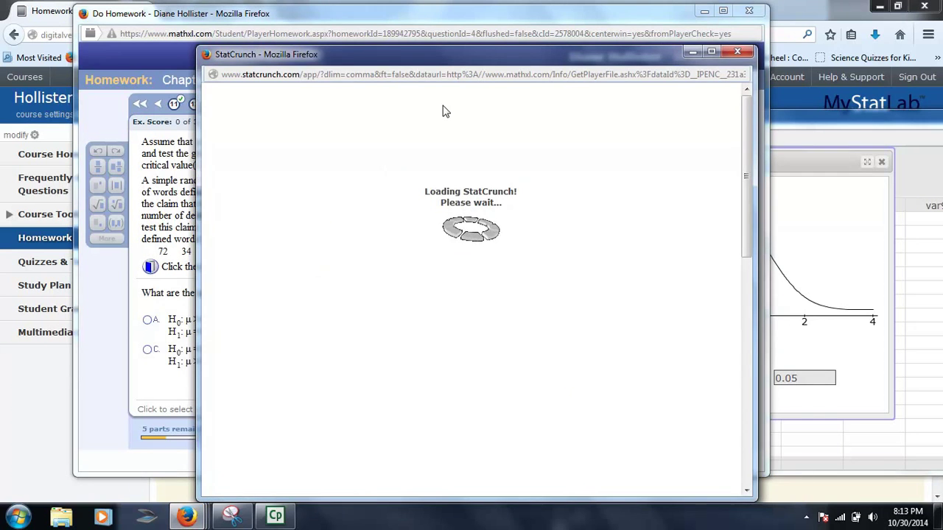
- Set up a one-sample t test with data on column var1, keeping more of question 17 in view
left_click(478, 120)
mouse_move(488, 195)
mouse_move(628, 196)
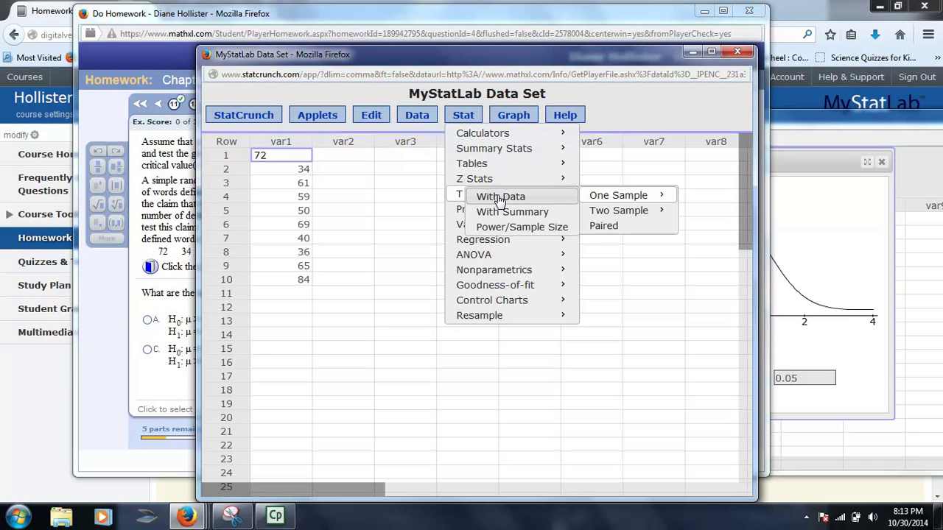
left_click(501, 196)
left_click(325, 158)
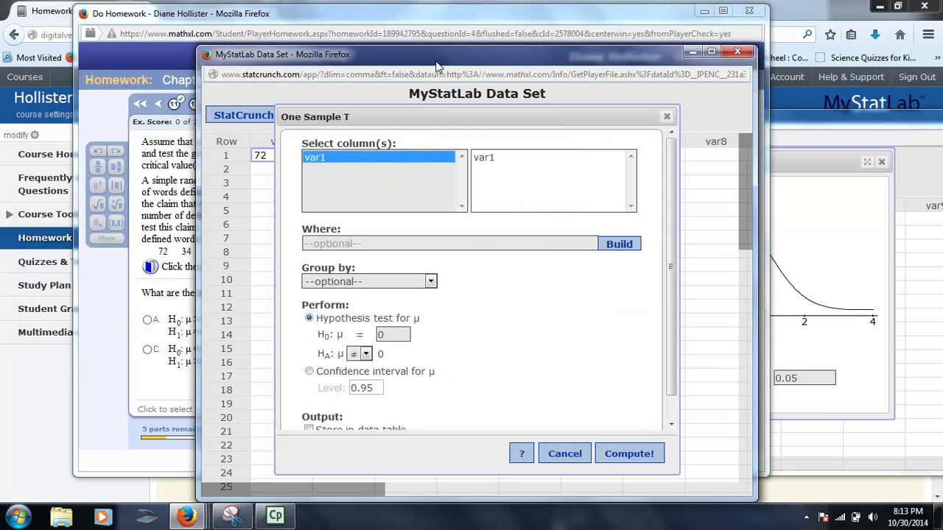
left_click_drag(436, 63, 507, 47)
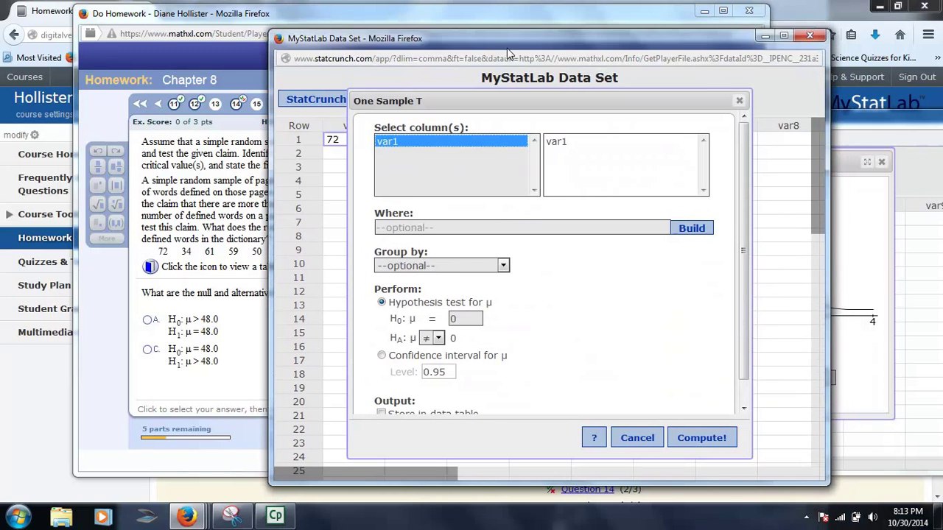
- Set the null hypothesis mean to 48 with a greater-than alternative and compute the t test
left_click(470, 318)
key("BackSpace")
type("48")
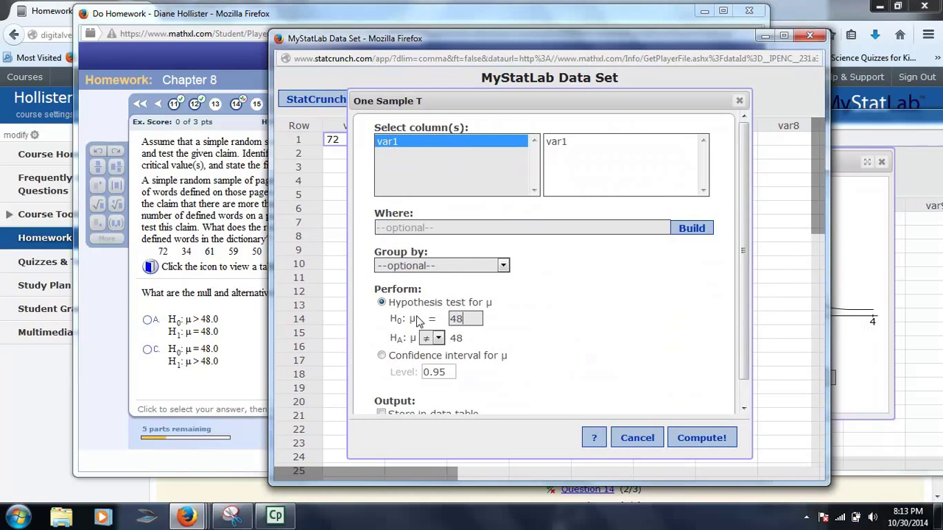
left_click(438, 338)
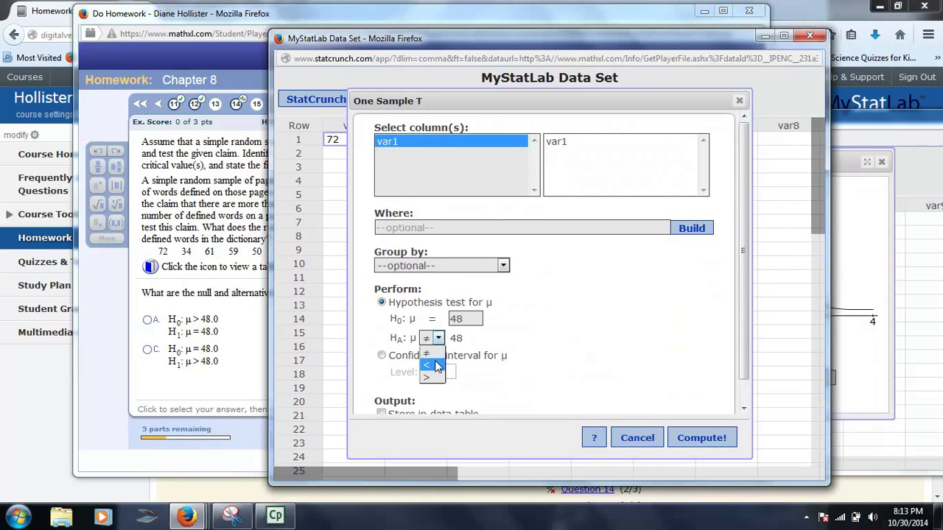
left_click(433, 378)
left_click_drag(564, 36, 544, 38)
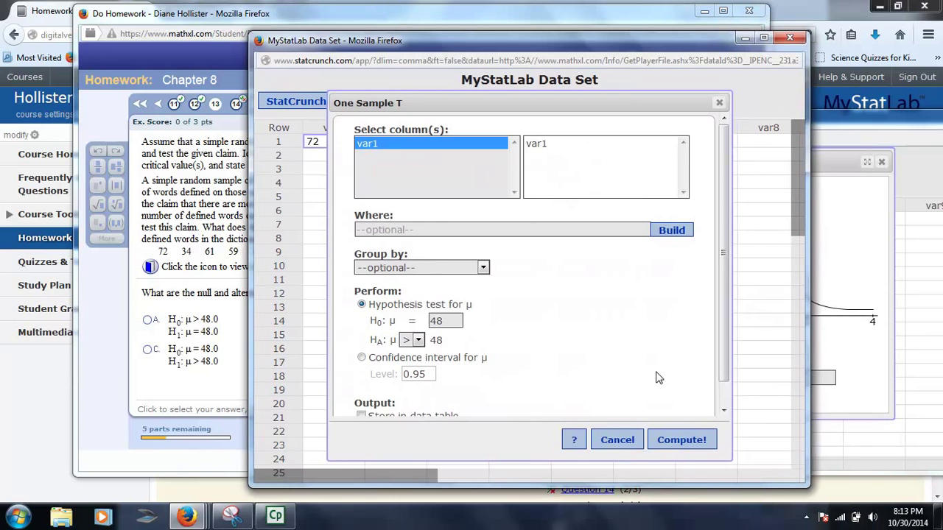
left_click(682, 440)
- Highlight the P-value and alternative hypothesis in the t test results, and minimize the data set window
left_click_drag(719, 271, 773, 271)
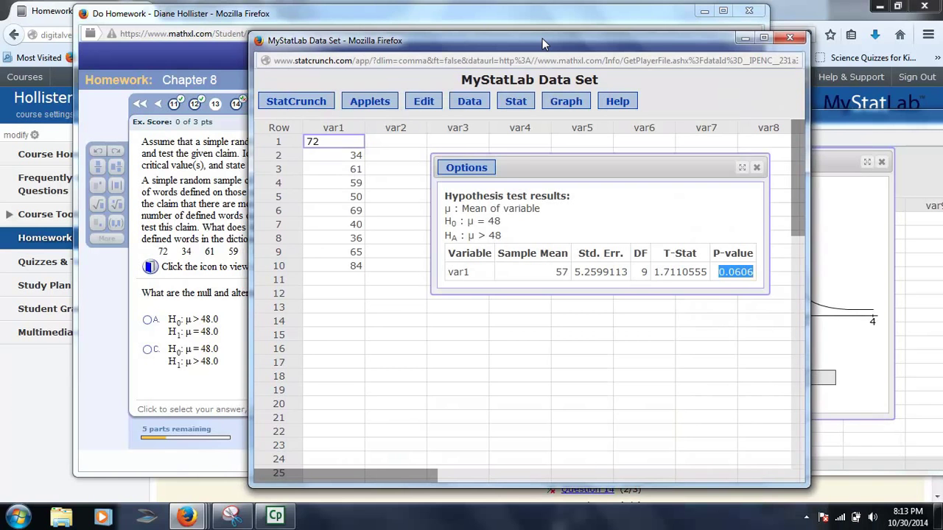
left_click_drag(713, 272, 432, 249)
left_click_drag(502, 235, 442, 234)
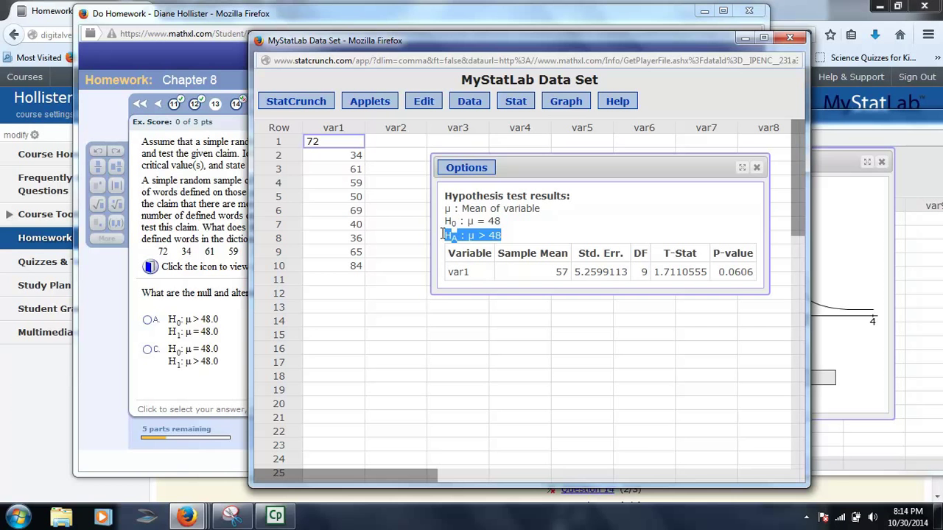
left_click(745, 38)
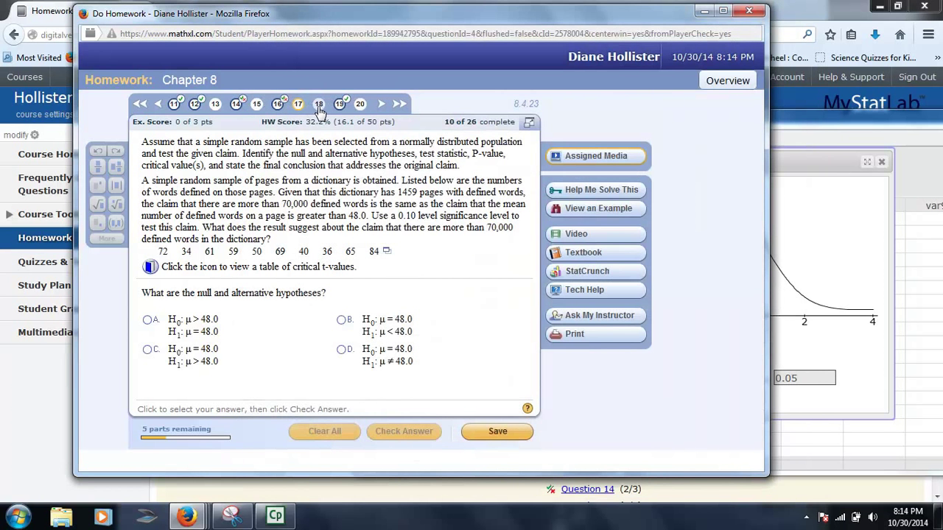
- Go past question 18 to question 19 and open StatCrunch below the question text
left_click(318, 106)
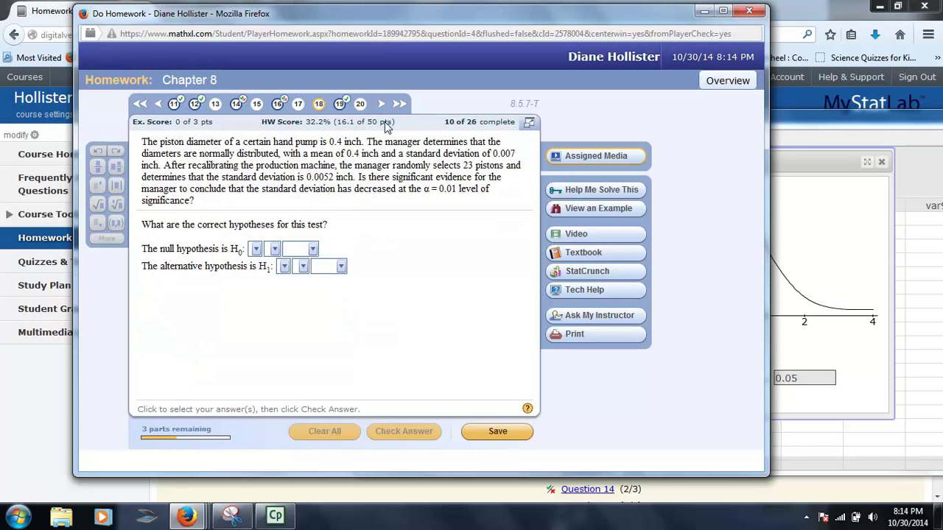
left_click(337, 105)
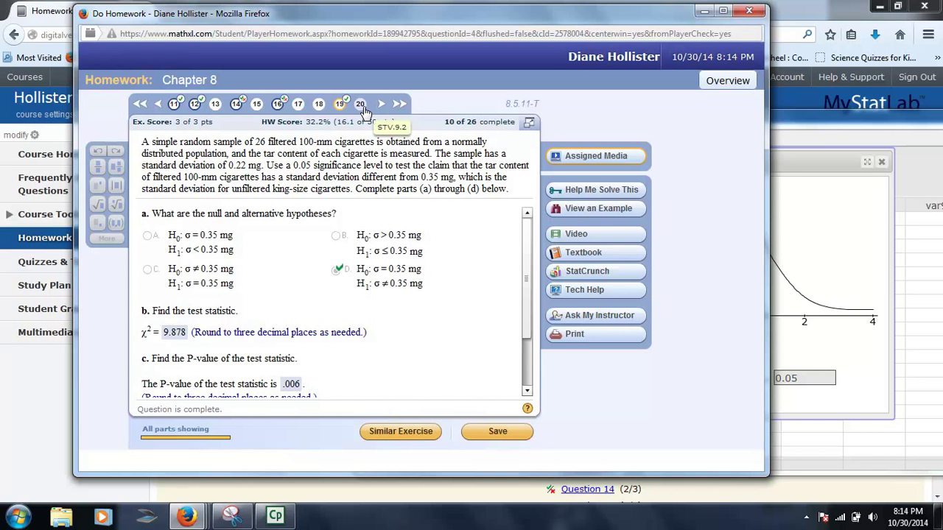
left_click(567, 273)
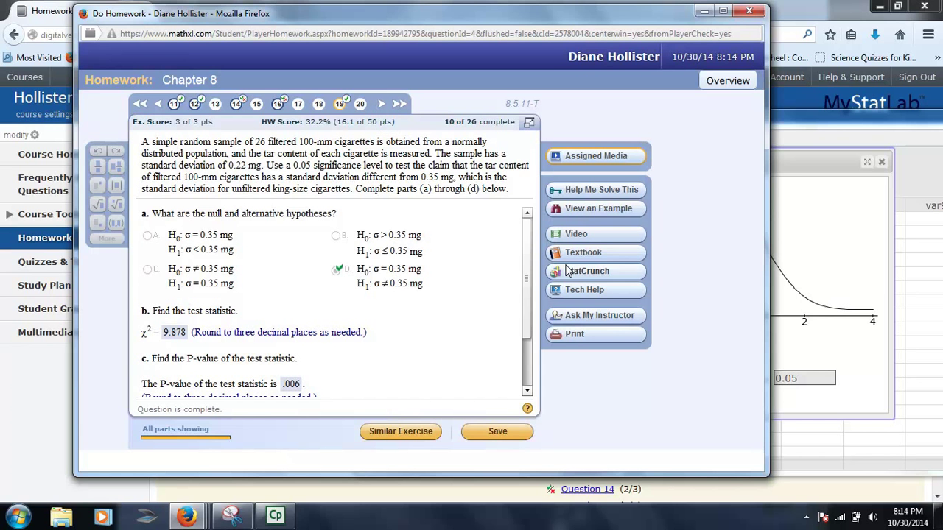
left_click_drag(452, 15, 453, 213)
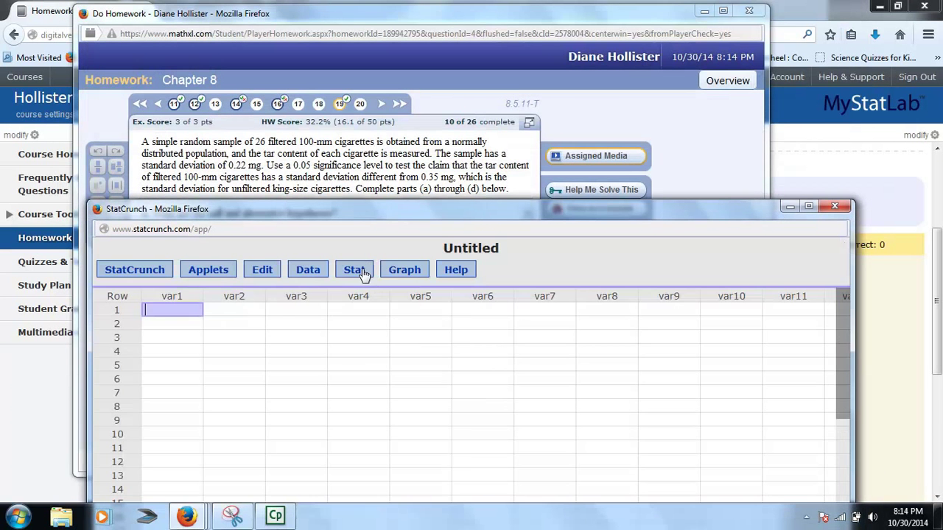
- Set up a one-sample variance test from summary data with a null variance of .1225, and minimize StatCrunch
left_click(356, 270)
mouse_move(375, 382)
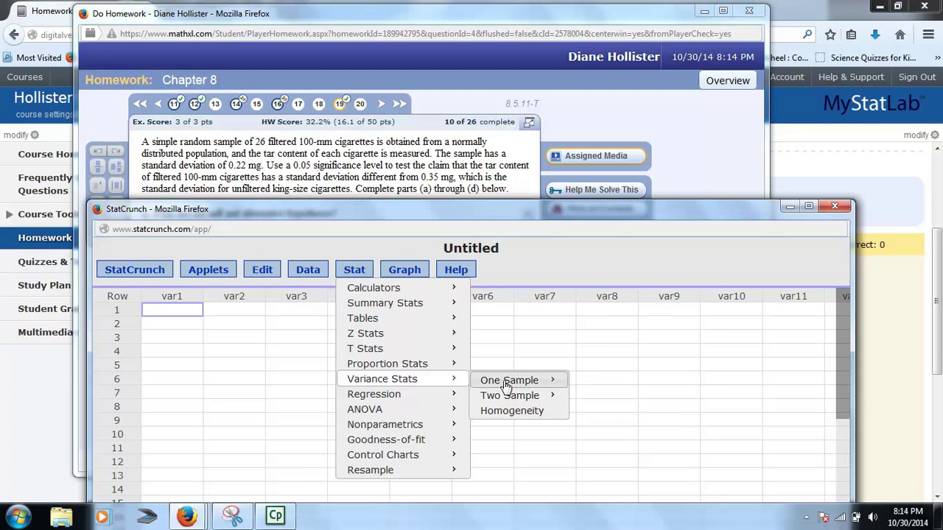
mouse_move(508, 383)
left_click(614, 398)
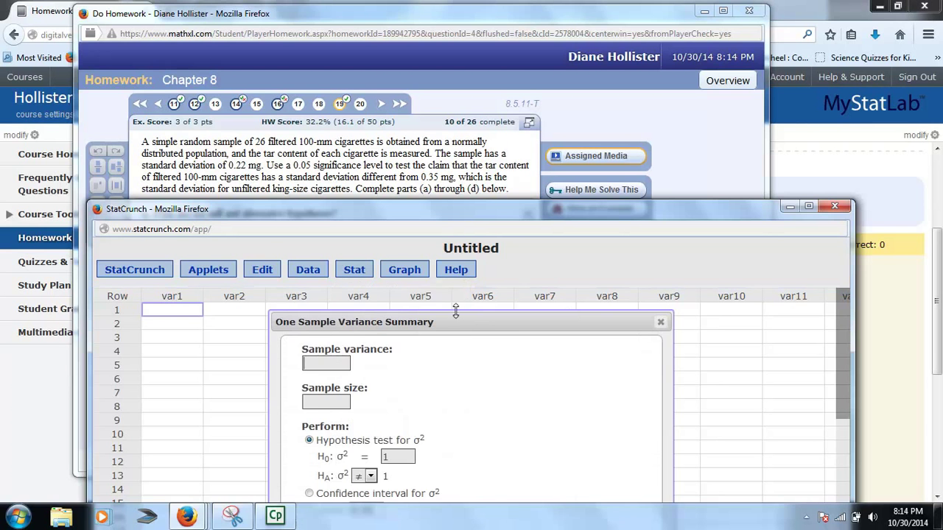
left_click_drag(453, 316, 454, 241)
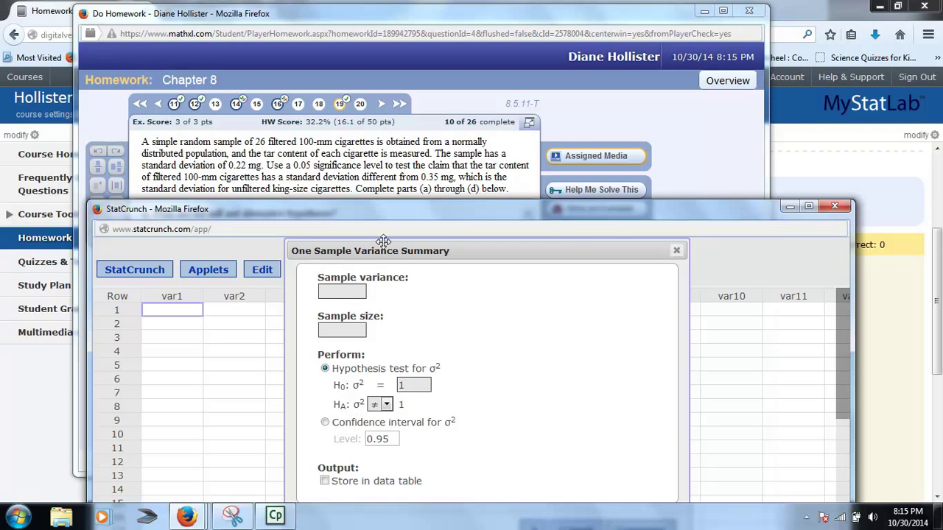
left_click_drag(410, 386, 389, 386)
type(".1225")
left_click(786, 206)
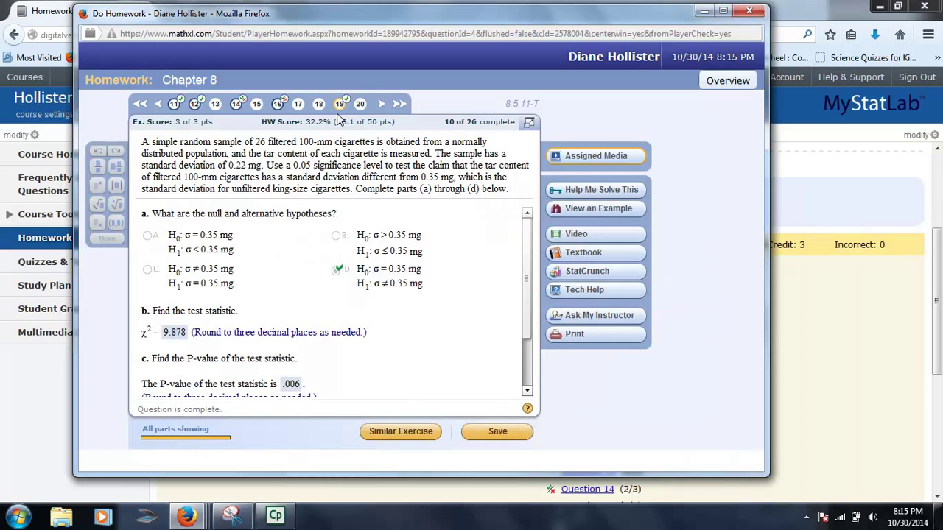
- Go through questions 20 to 23 and review the video-based multiple-choice questions
left_click(361, 104)
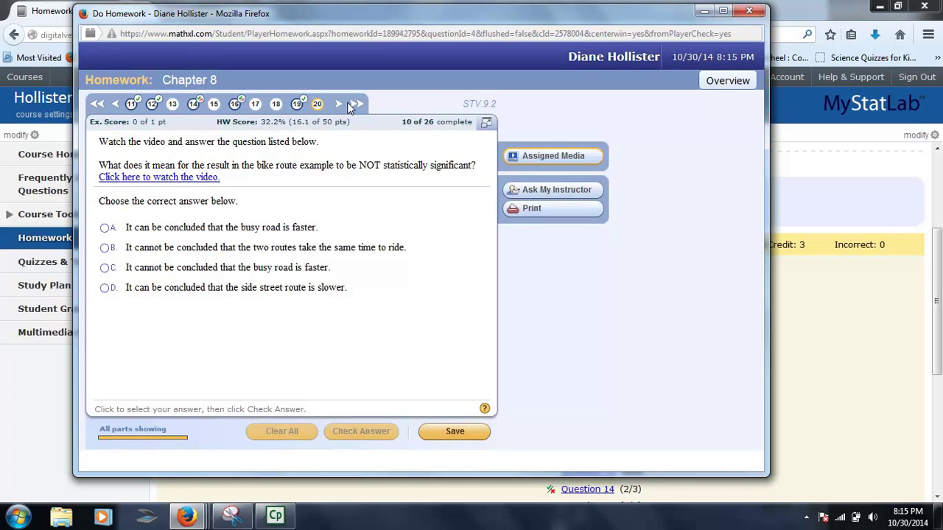
left_click(352, 102)
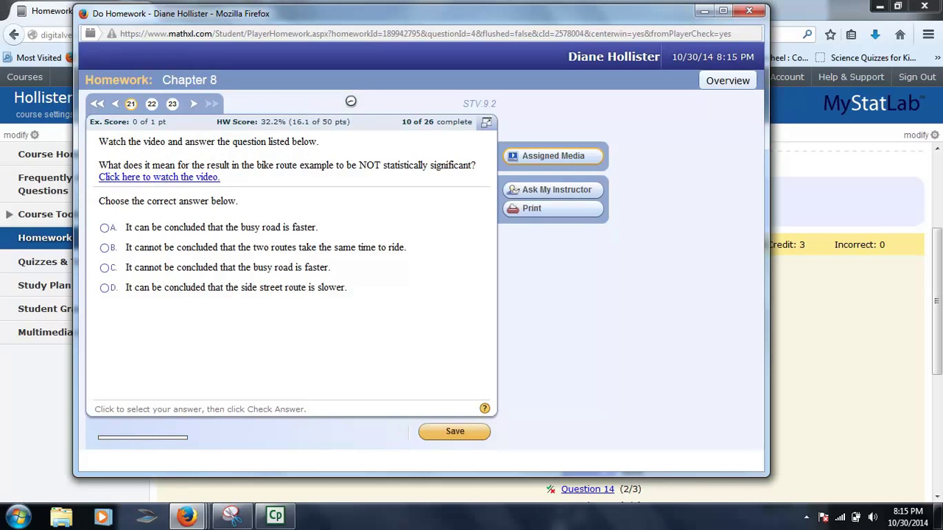
left_click(152, 105)
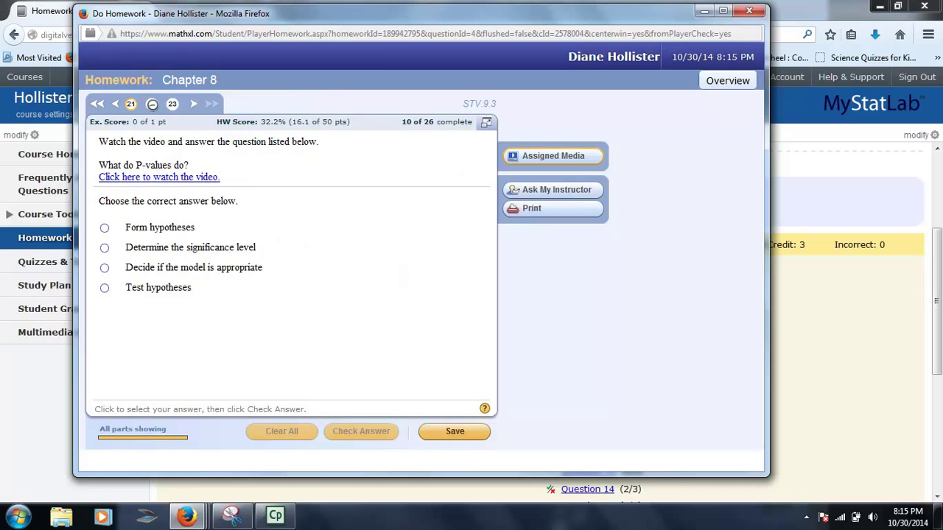
left_click(170, 105)
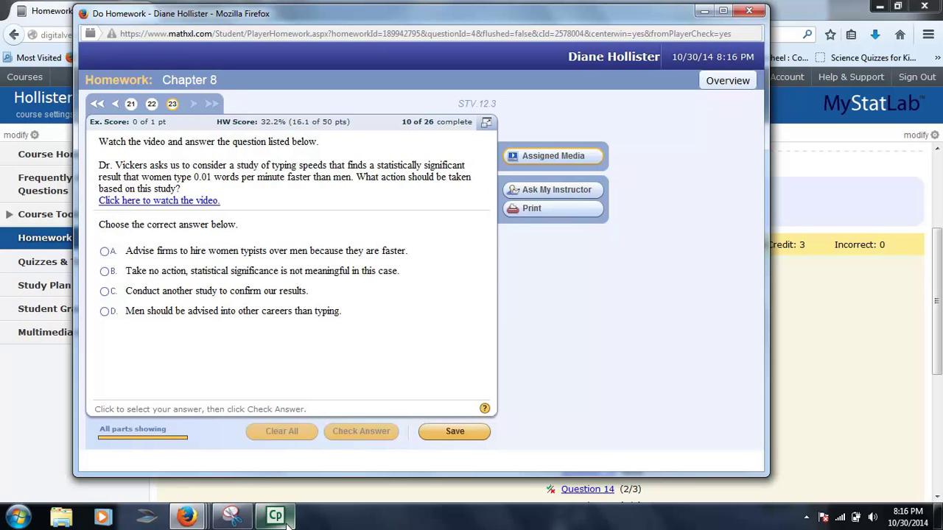
mouse_move(284, 521)
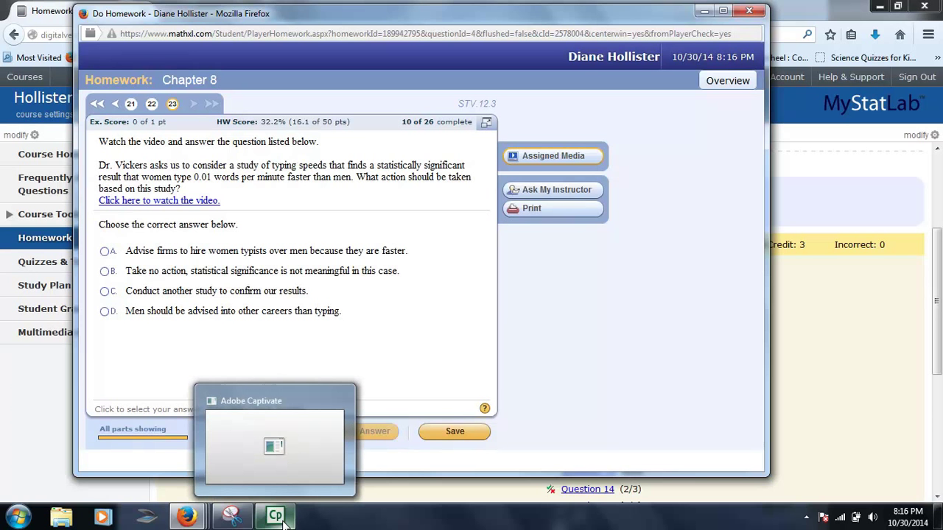